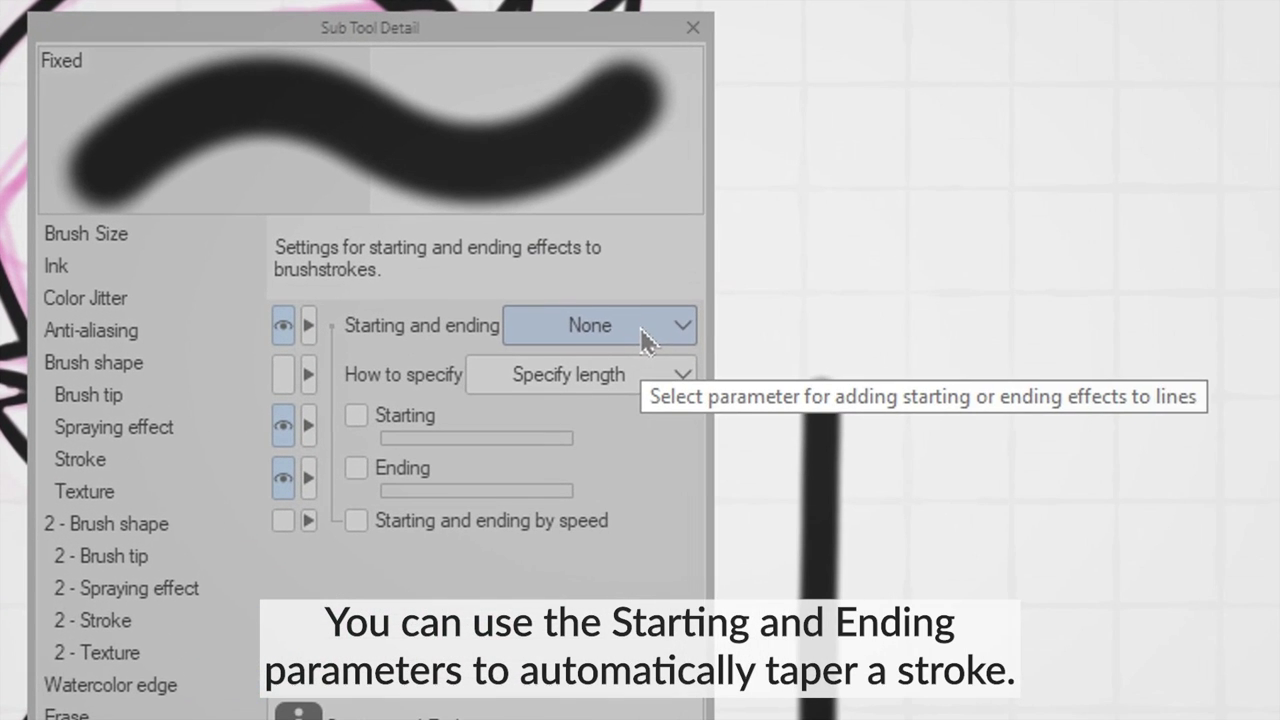
# Apply the starting and ending effect to Brush Size, enable Ending at about 57, and draw a vertical test stroke.
pyautogui.click(582, 272)
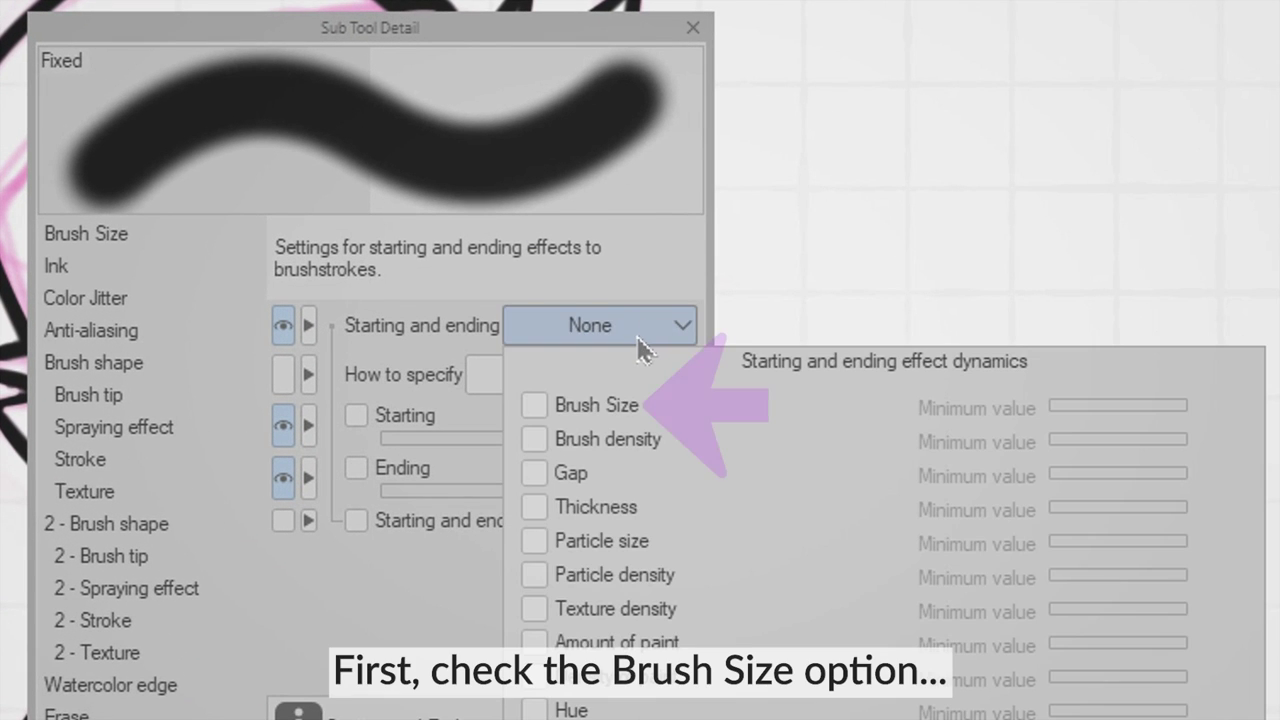
pyautogui.click(620, 408)
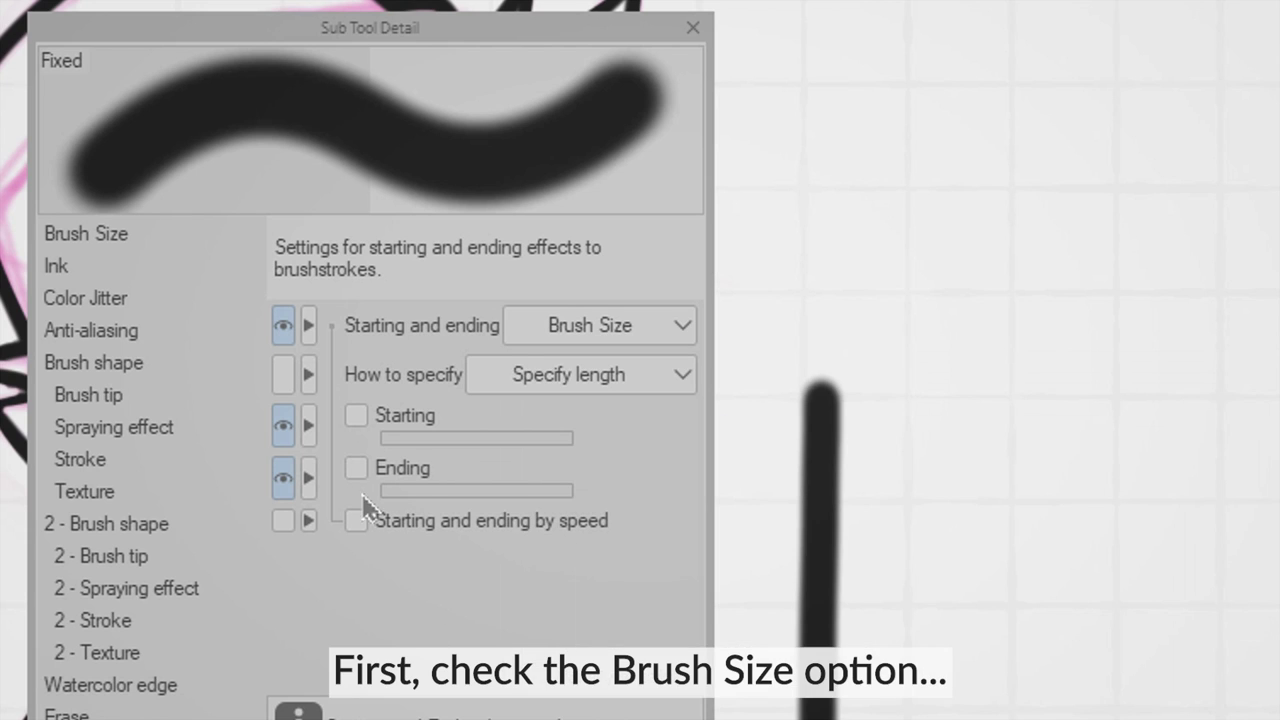
pyautogui.click(357, 474)
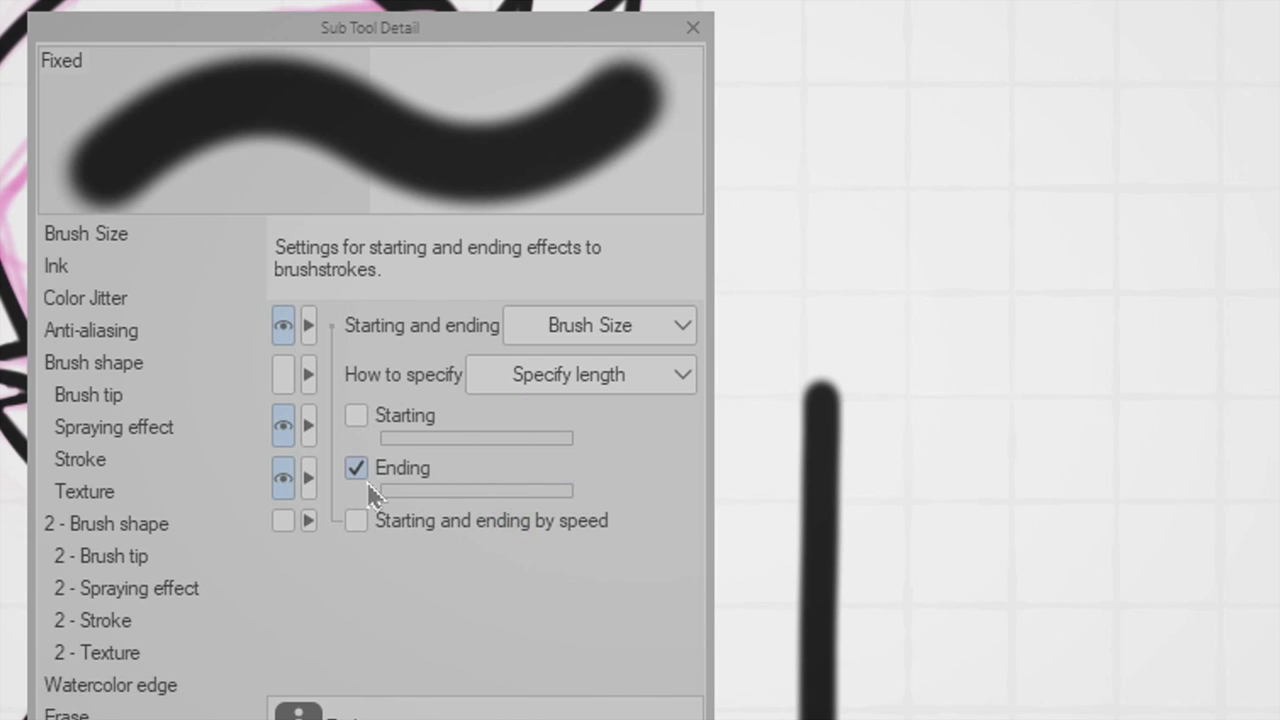
pyautogui.moveTo(370, 490)
pyautogui.mouseDown()
pyautogui.moveTo(517, 492)
pyautogui.moveTo(471, 490)
pyautogui.mouseUp()
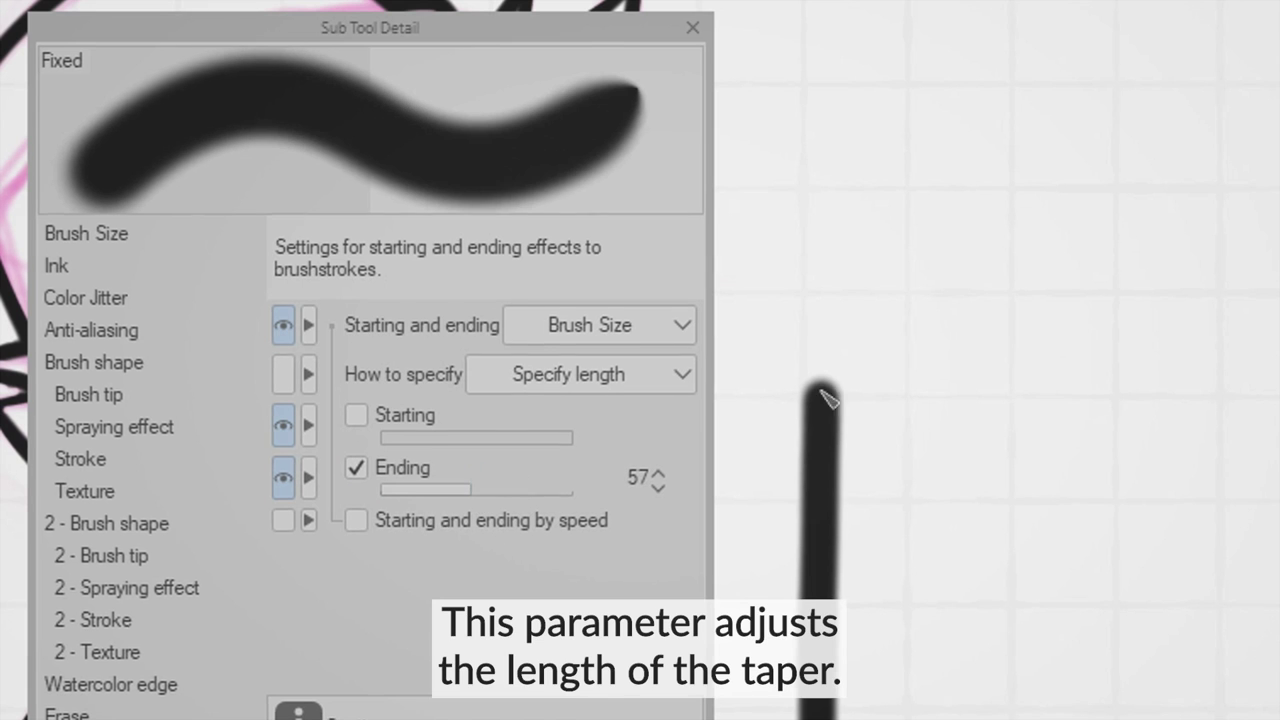
pyautogui.moveTo(906, 405); pyautogui.dragTo(899, 719)
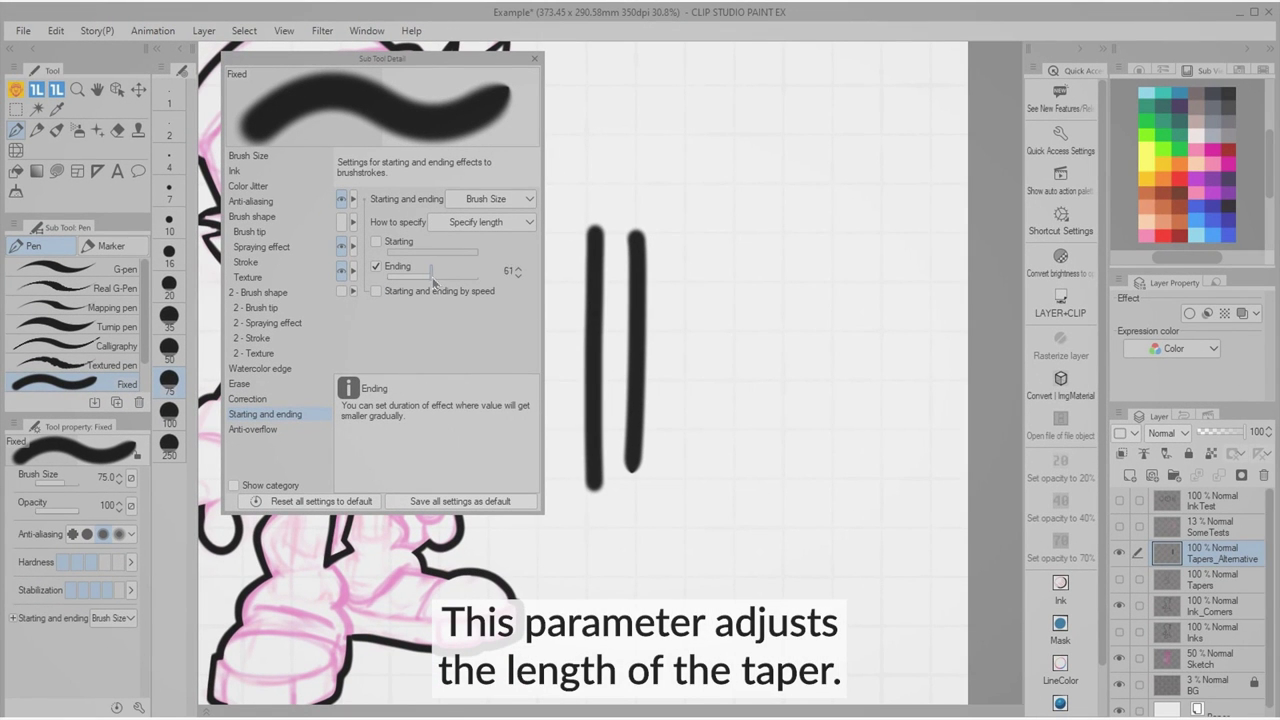
# Raise the Ending length to 111, 234 and 832 in turn, drawing a vertical test stroke after each change.
pyautogui.moveTo(433, 283); pyautogui.dragTo(440, 283)
pyautogui.moveTo(674, 240); pyautogui.dragTo(673, 441)
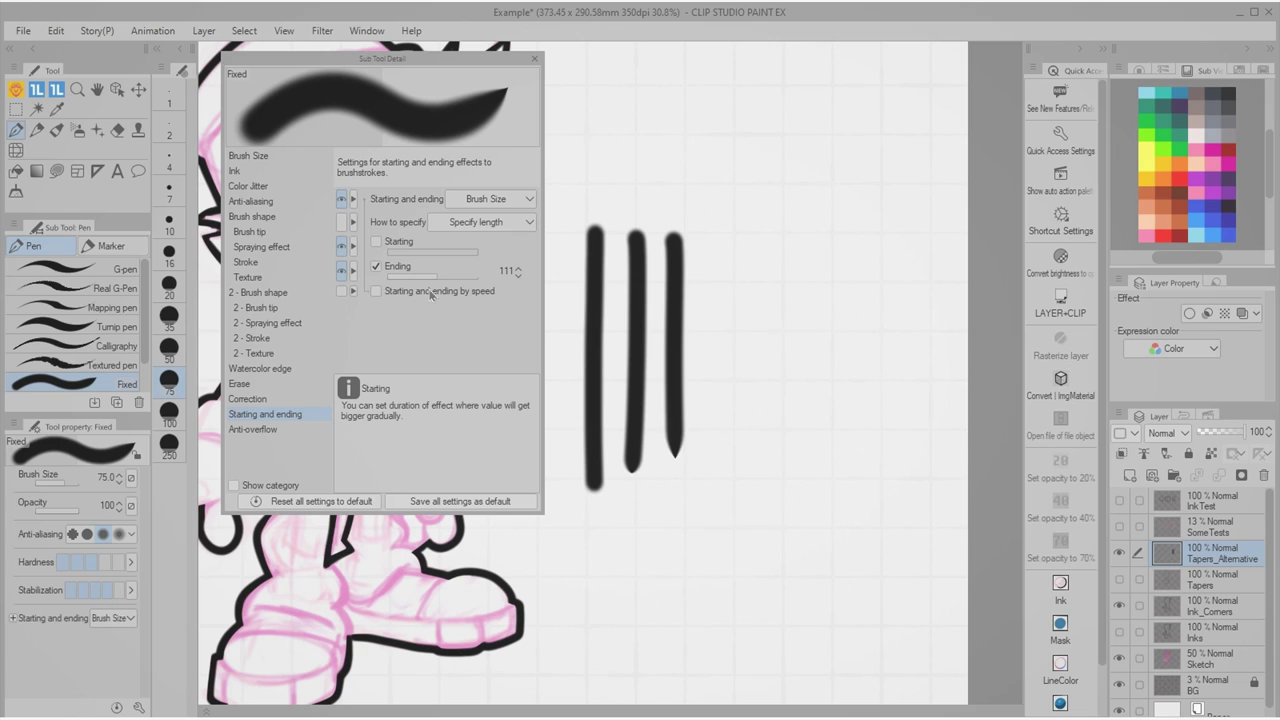
pyautogui.moveTo(441, 282); pyautogui.dragTo(455, 282)
pyautogui.moveTo(710, 244); pyautogui.dragTo(709, 487)
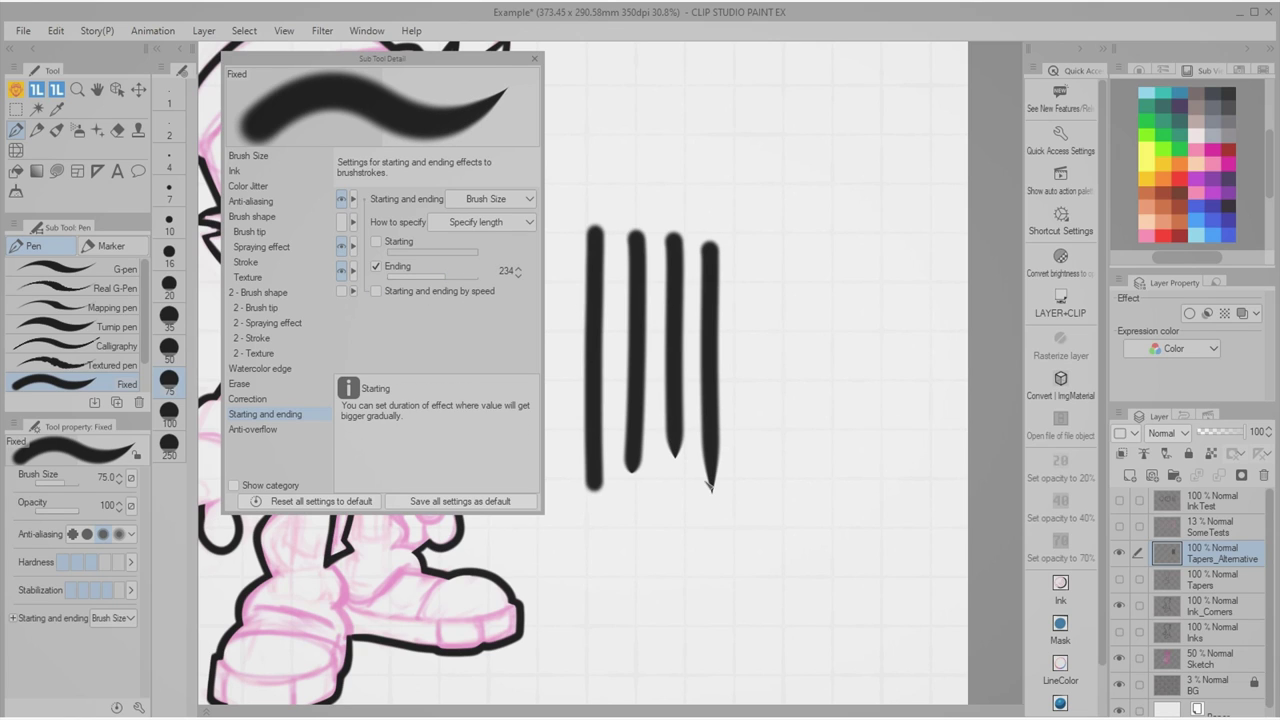
pyautogui.moveTo(449, 280); pyautogui.dragTo(456, 280)
pyautogui.moveTo(749, 250); pyautogui.dragTo(754, 490)
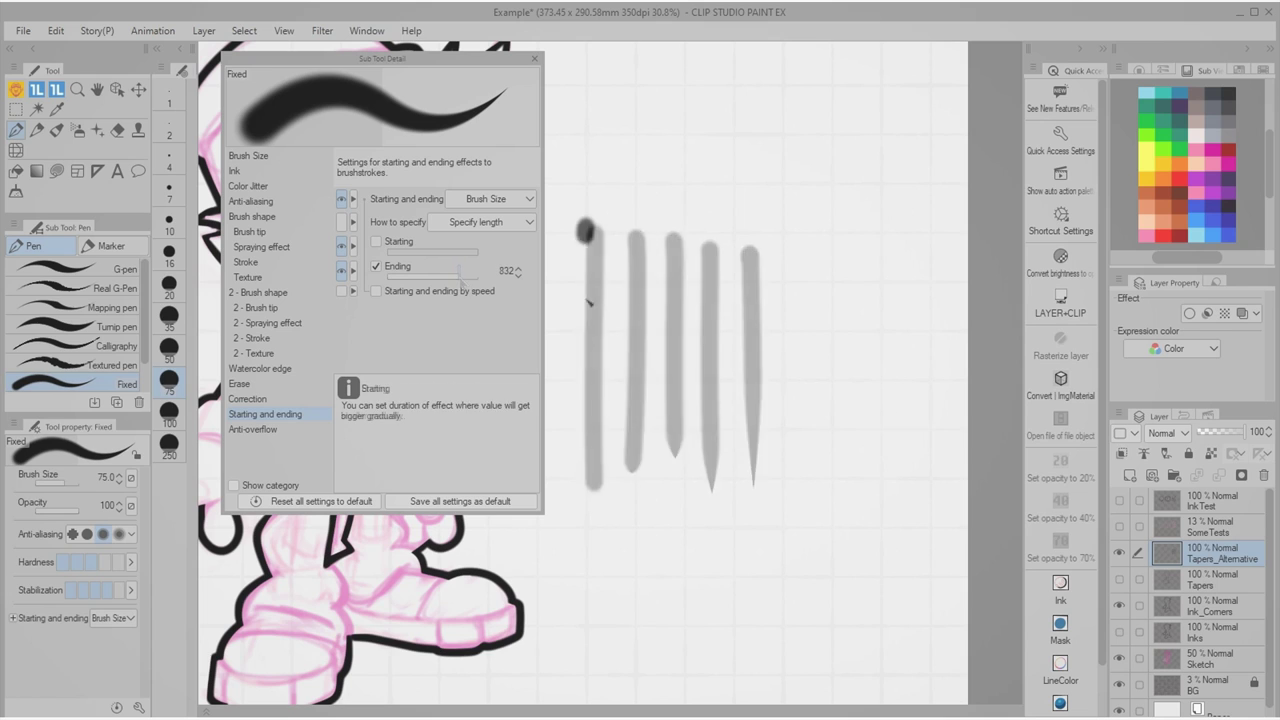
pyautogui.moveTo(586, 229); pyautogui.dragTo(584, 515)
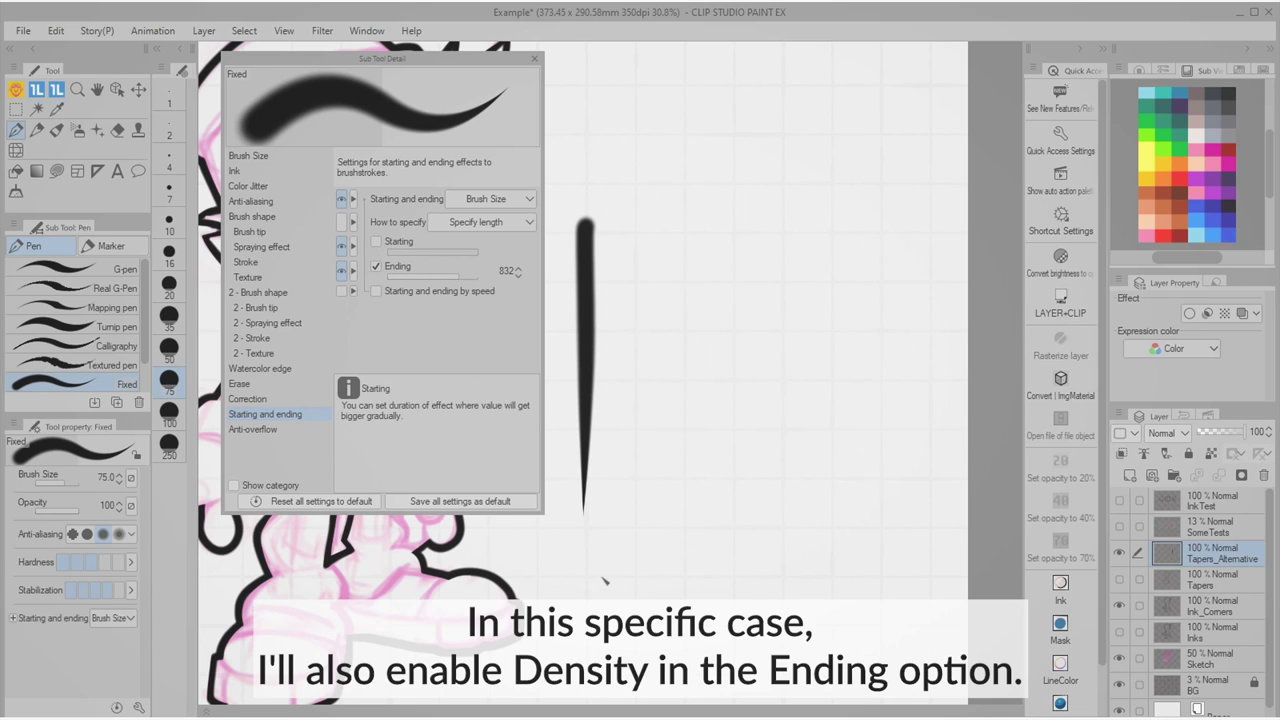
# Add Brush density to the starting and ending effect and draw three vertical test strokes beside the existing one.
pyautogui.click(503, 211)
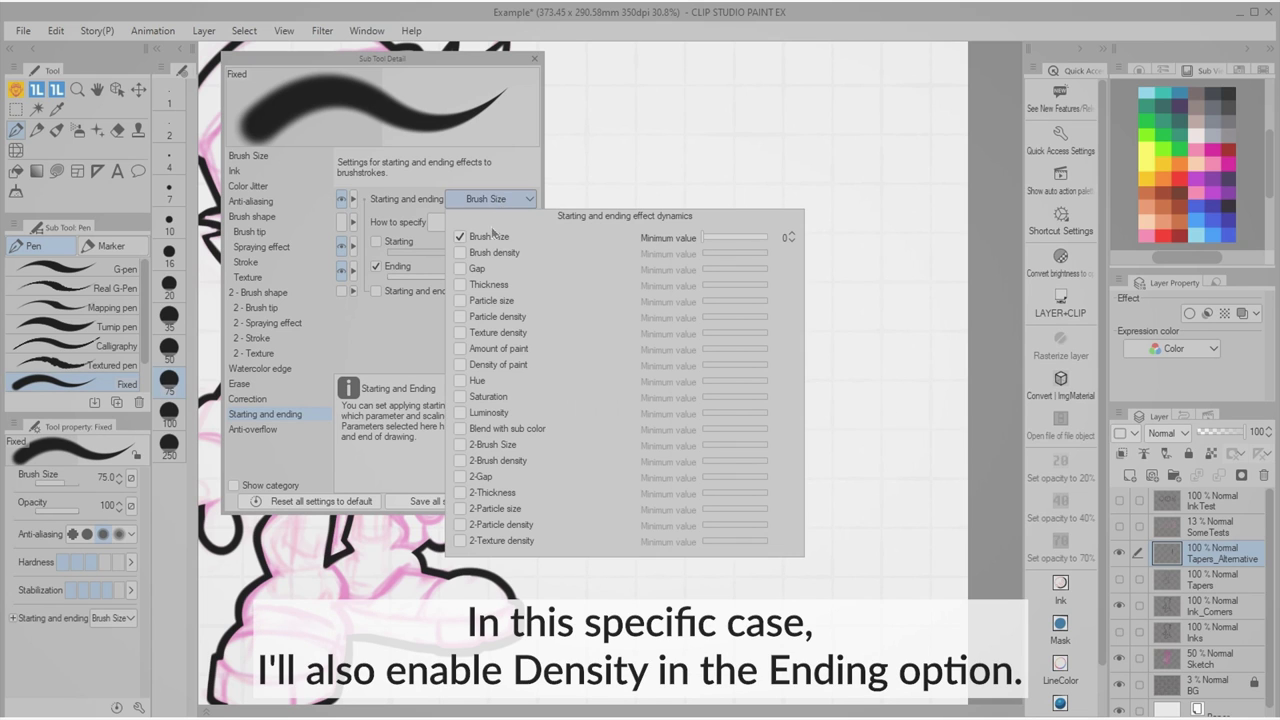
pyautogui.click(460, 253)
pyautogui.click(438, 336)
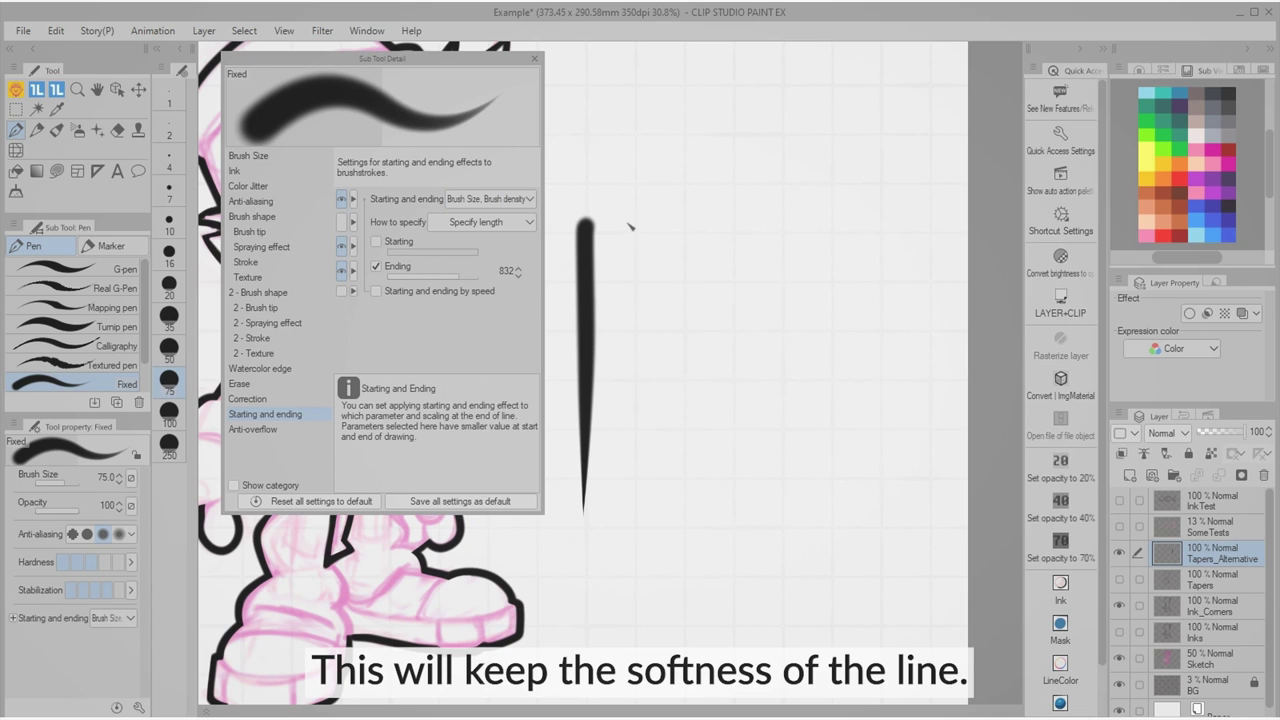
pyautogui.moveTo(628, 222); pyautogui.dragTo(640, 406)
pyautogui.moveTo(665, 230); pyautogui.dragTo(668, 470)
pyautogui.moveTo(701, 232); pyautogui.dragTo(703, 372)
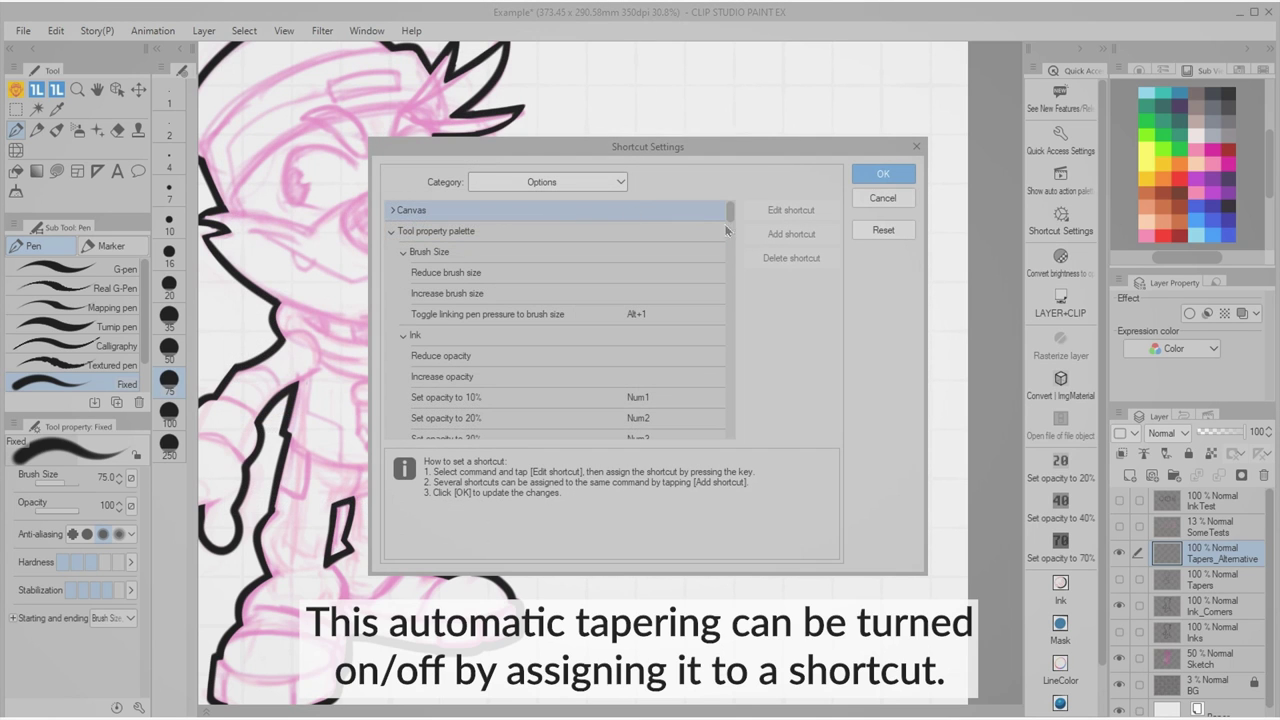
# Browse the Options shortcuts and draw a row of tapered and untapered vertical test strokes beside the character.
pyautogui.moveTo(730, 212); pyautogui.dragTo(722, 387)
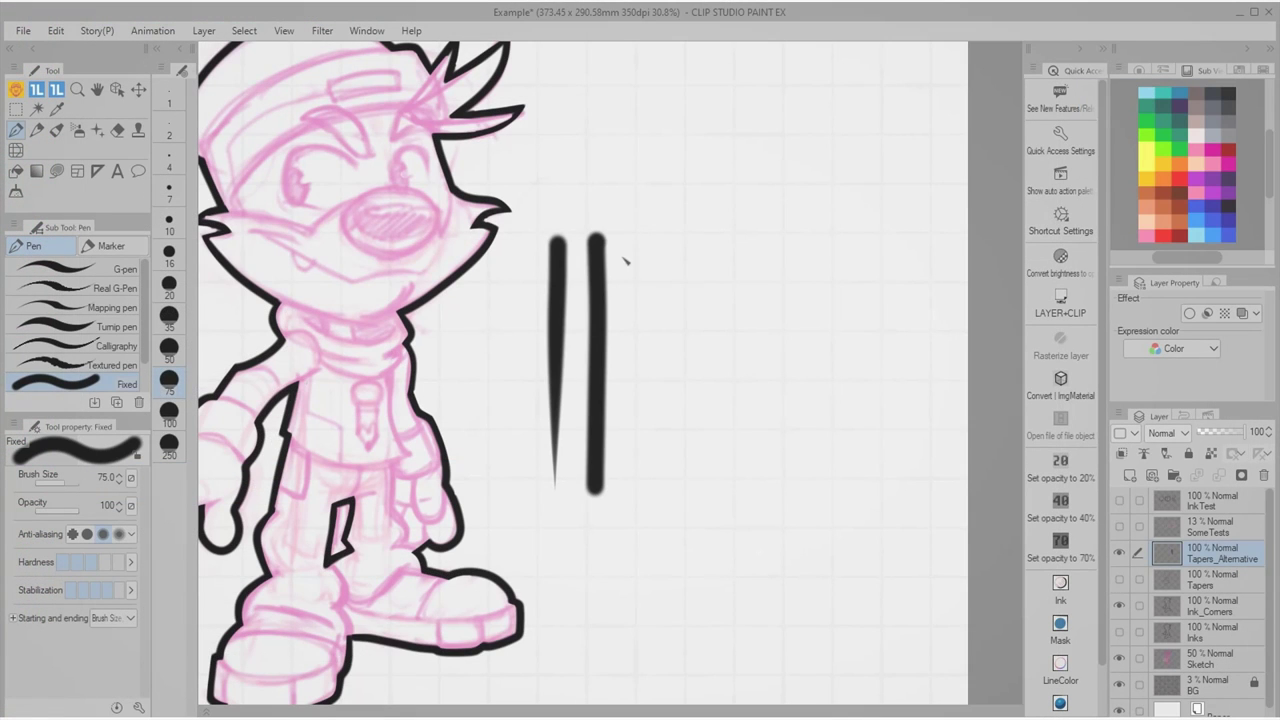
pyautogui.moveTo(624, 238)
pyautogui.mouseDown()
pyautogui.moveTo(627, 492)
pyautogui.moveTo(662, 459)
pyautogui.moveTo(660, 470)
pyautogui.mouseUp()
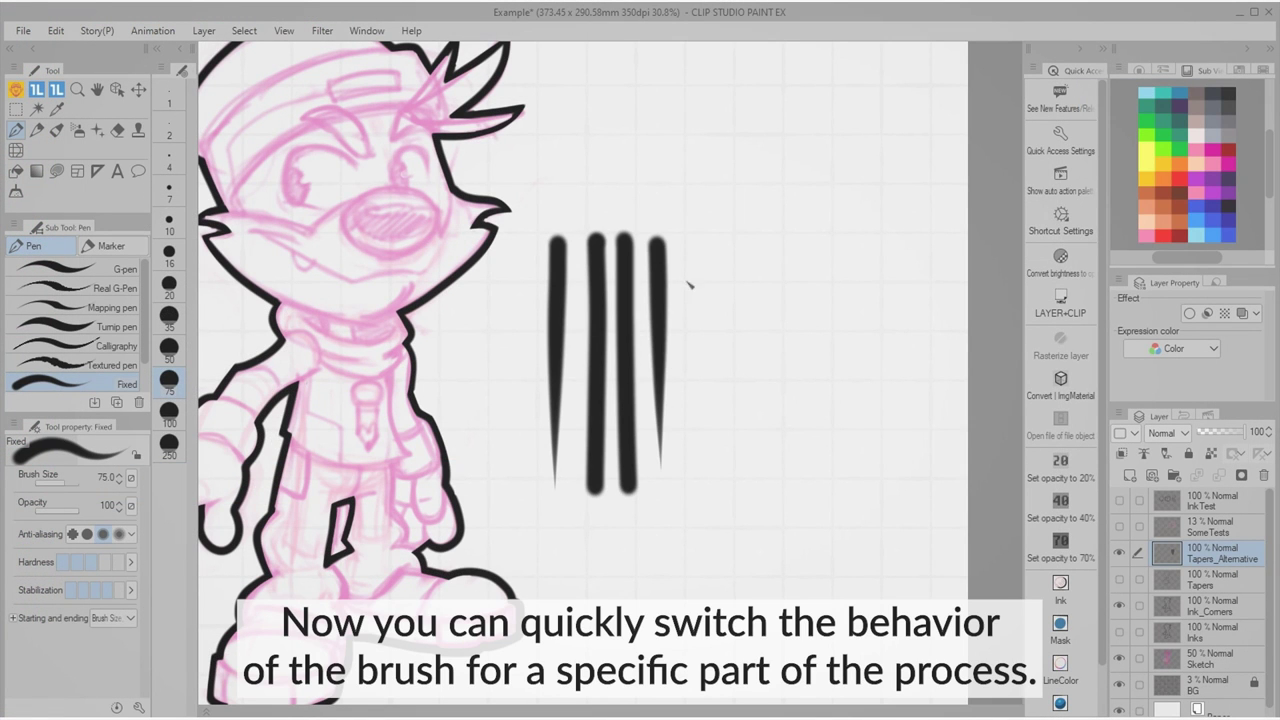
pyautogui.moveTo(688, 240); pyautogui.dragTo(691, 472)
pyautogui.moveTo(718, 242)
pyautogui.mouseDown()
pyautogui.moveTo(722, 423)
pyautogui.moveTo(743, 389)
pyautogui.moveTo(745, 468)
pyautogui.mouseUp()
pyautogui.moveTo(771, 246)
pyautogui.mouseDown()
pyautogui.moveTo(772, 466)
pyautogui.moveTo(804, 431)
pyautogui.mouseUp()
pyautogui.moveTo(831, 248)
pyautogui.mouseDown()
pyautogui.moveTo(833, 444)
pyautogui.moveTo(859, 466)
pyautogui.mouseUp()
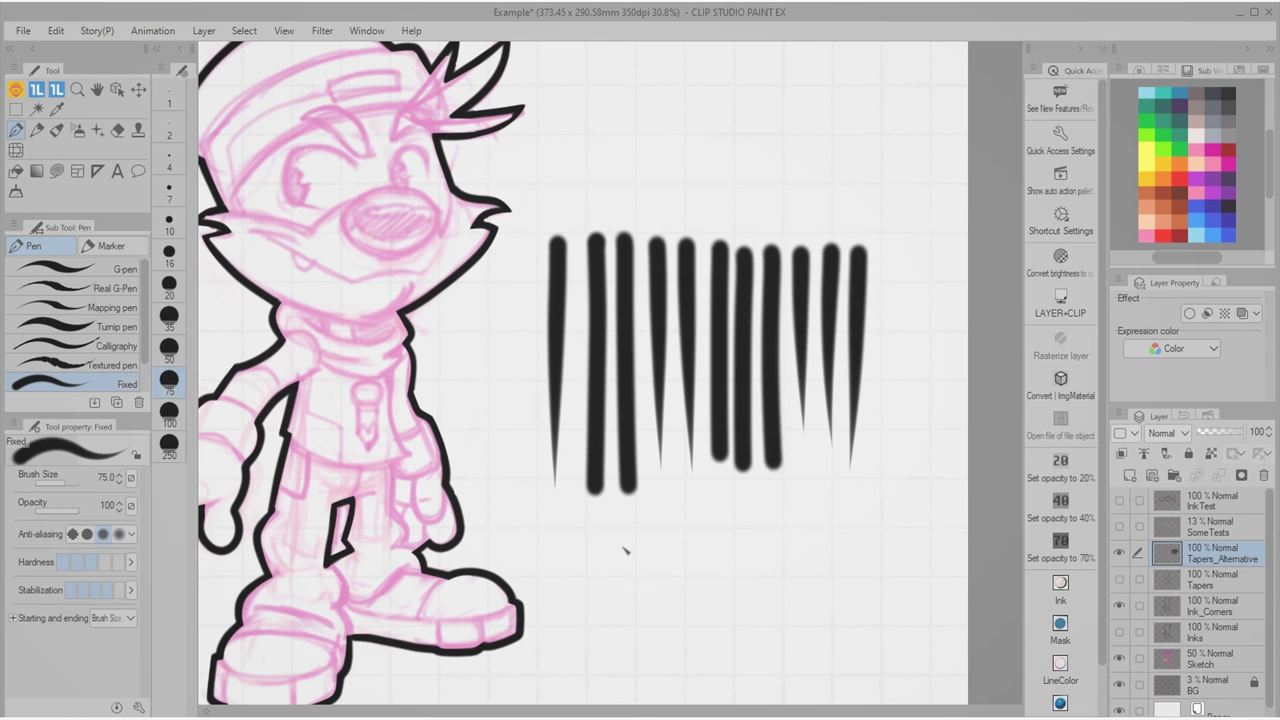
# Reduce the brush size to 35 and add tapered line ends where the character's jaw, neck and shoulder outlines meet.
pyautogui.moveTo(375, 232); pyautogui.dragTo(421, 329)
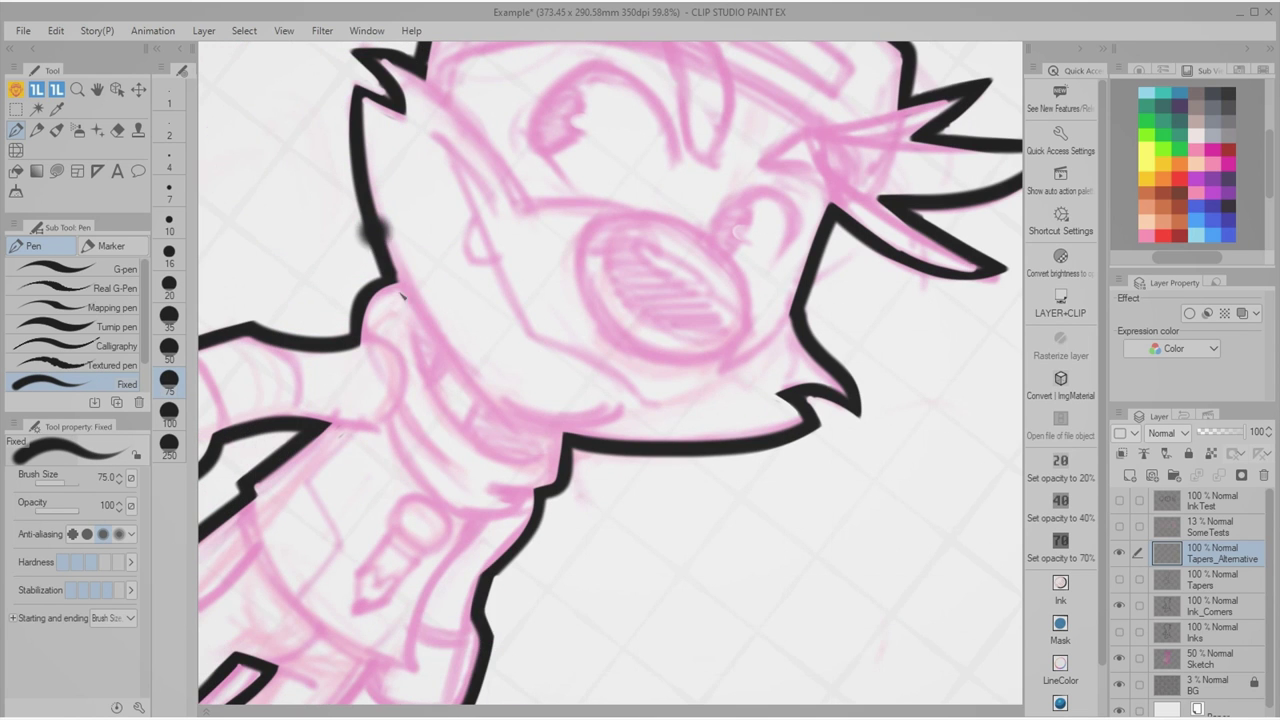
pyautogui.hotkey('ctrl', 'z')
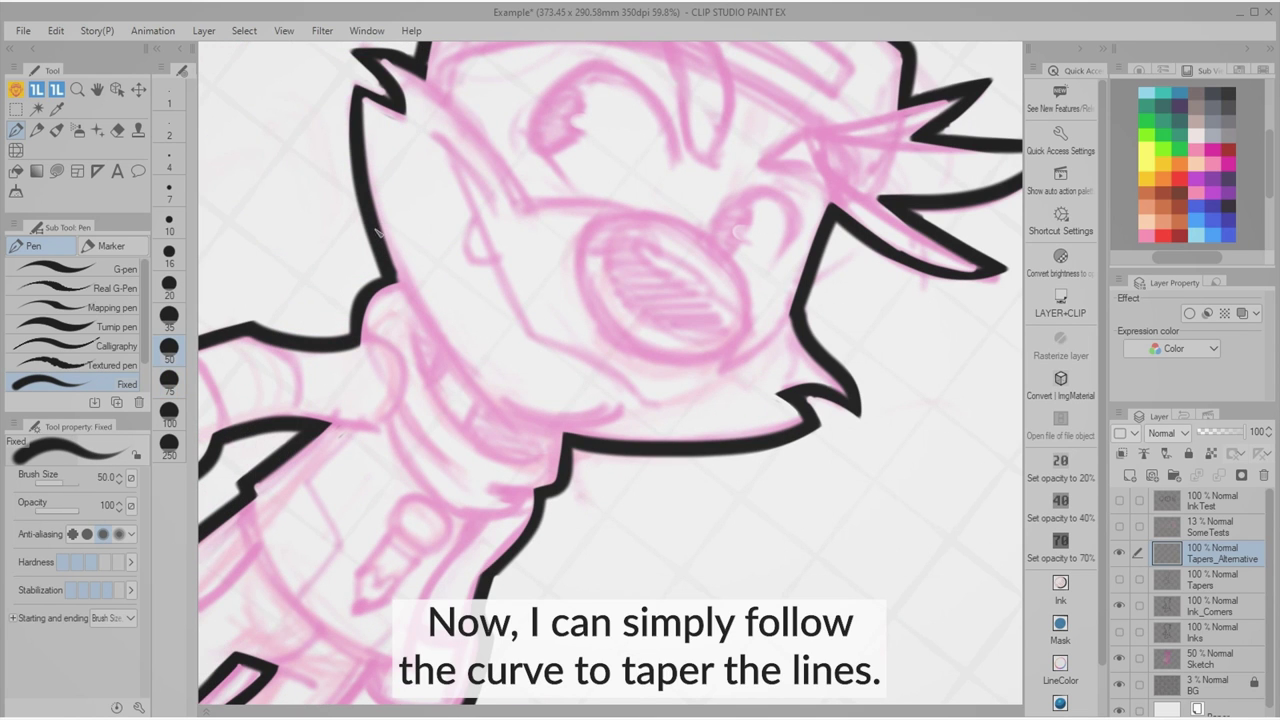
pyautogui.press('[')
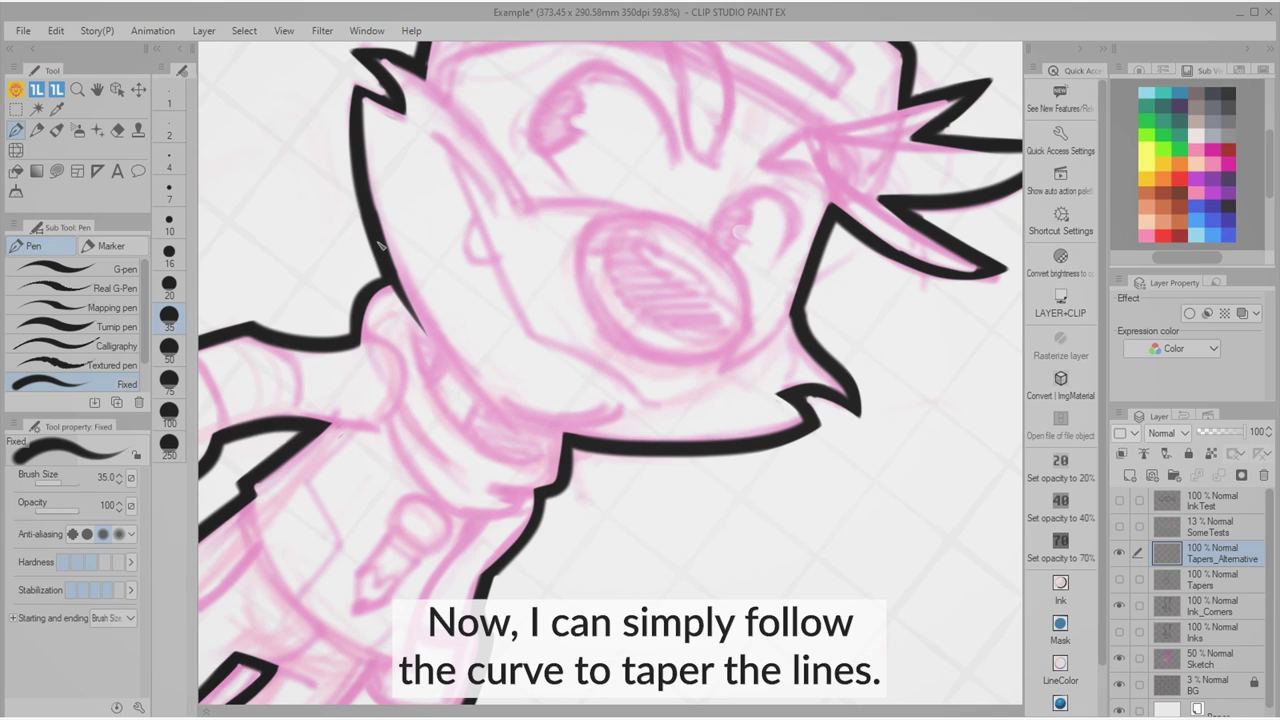
pyautogui.moveTo(383, 431); pyautogui.dragTo(477, 451)
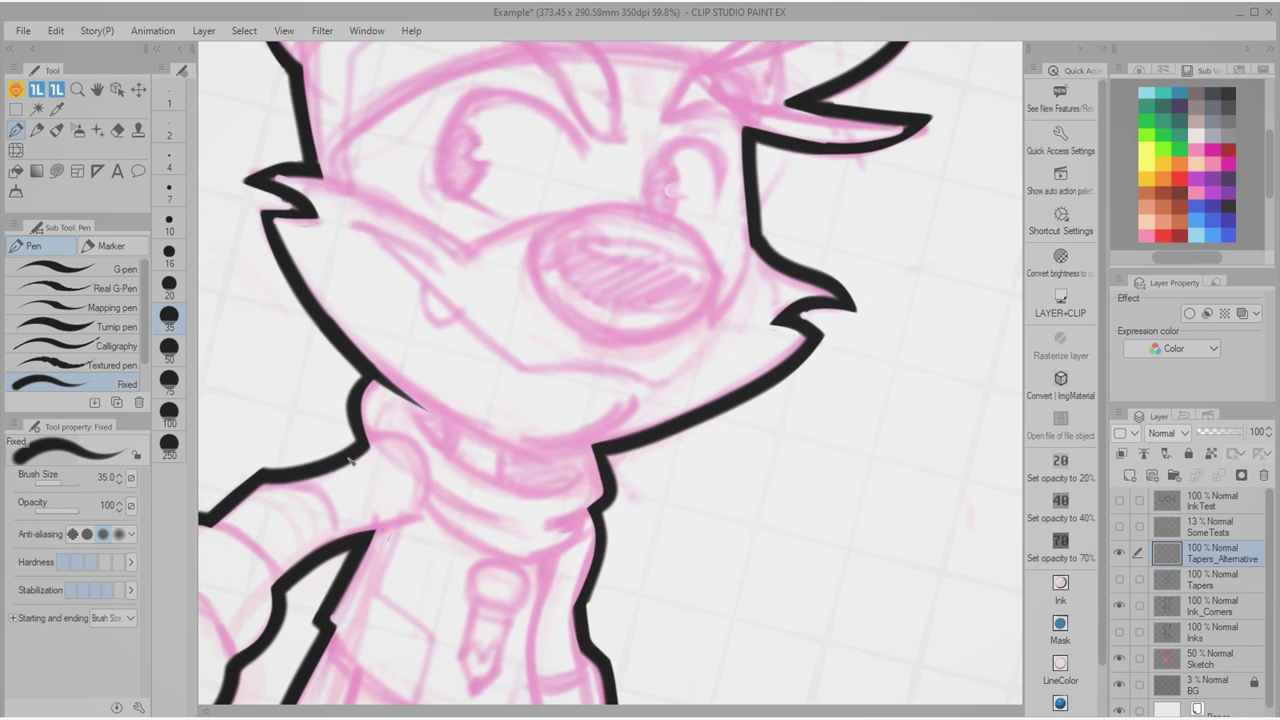
pyautogui.moveTo(355, 459); pyautogui.dragTo(417, 453)
pyautogui.moveTo(453, 525); pyautogui.dragTo(603, 398)
pyautogui.moveTo(598, 400)
pyautogui.mouseDown()
pyautogui.moveTo(609, 420)
pyautogui.moveTo(628, 420)
pyautogui.mouseUp()
pyautogui.moveTo(578, 497); pyautogui.dragTo(594, 433)
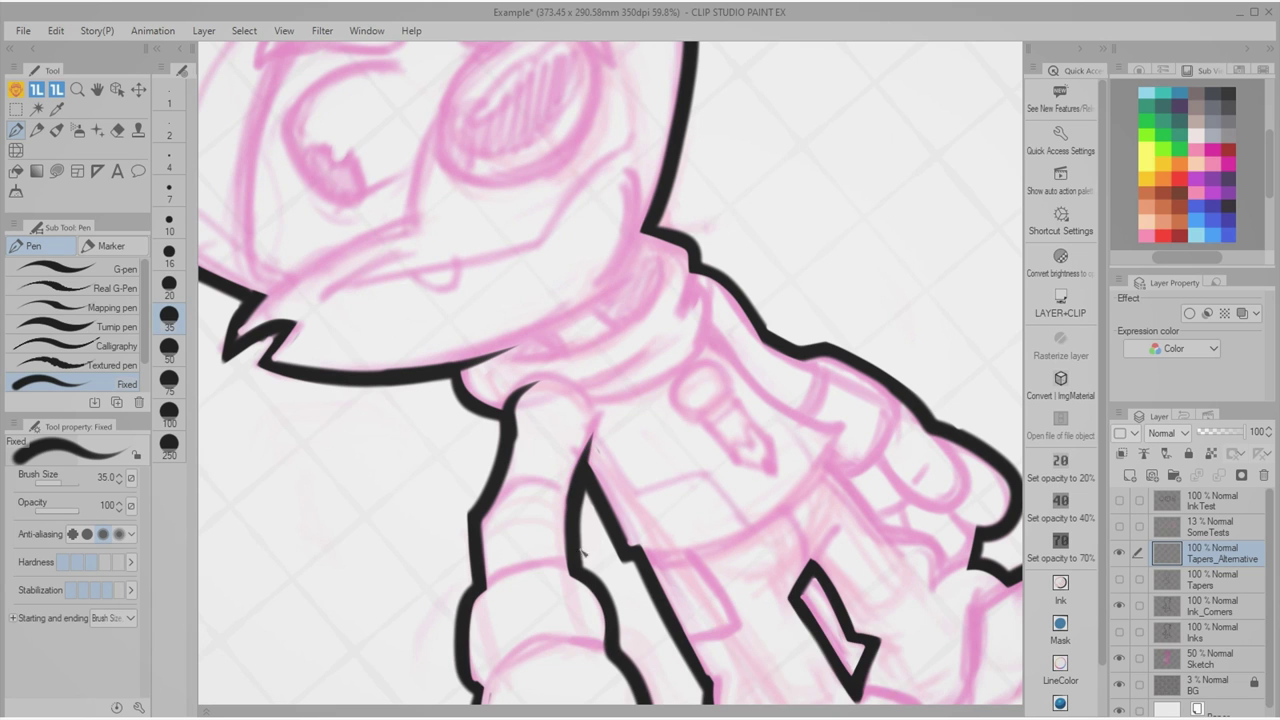
# Add tapered line ends along the outlines of the character's arm, glove cuff and hand.
pyautogui.moveTo(588, 546); pyautogui.dragTo(542, 294)
pyautogui.moveTo(530, 431); pyautogui.dragTo(638, 468)
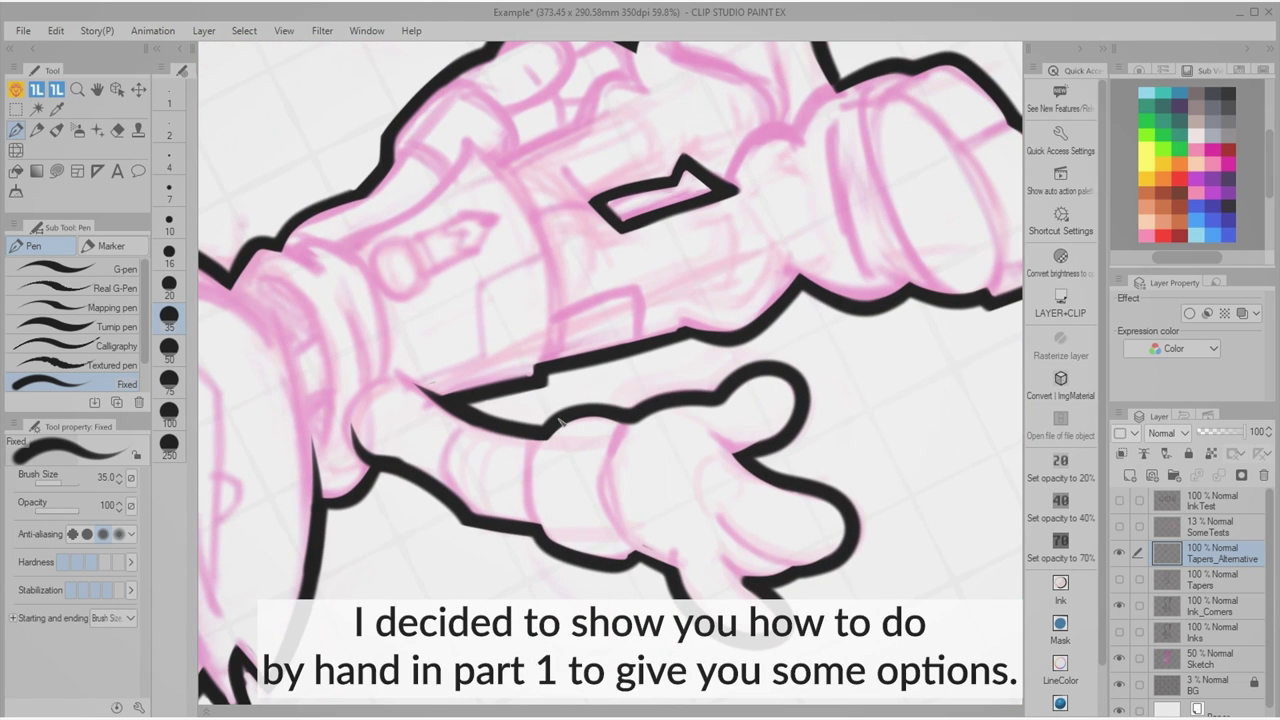
pyautogui.moveTo(560, 553); pyautogui.dragTo(441, 462)
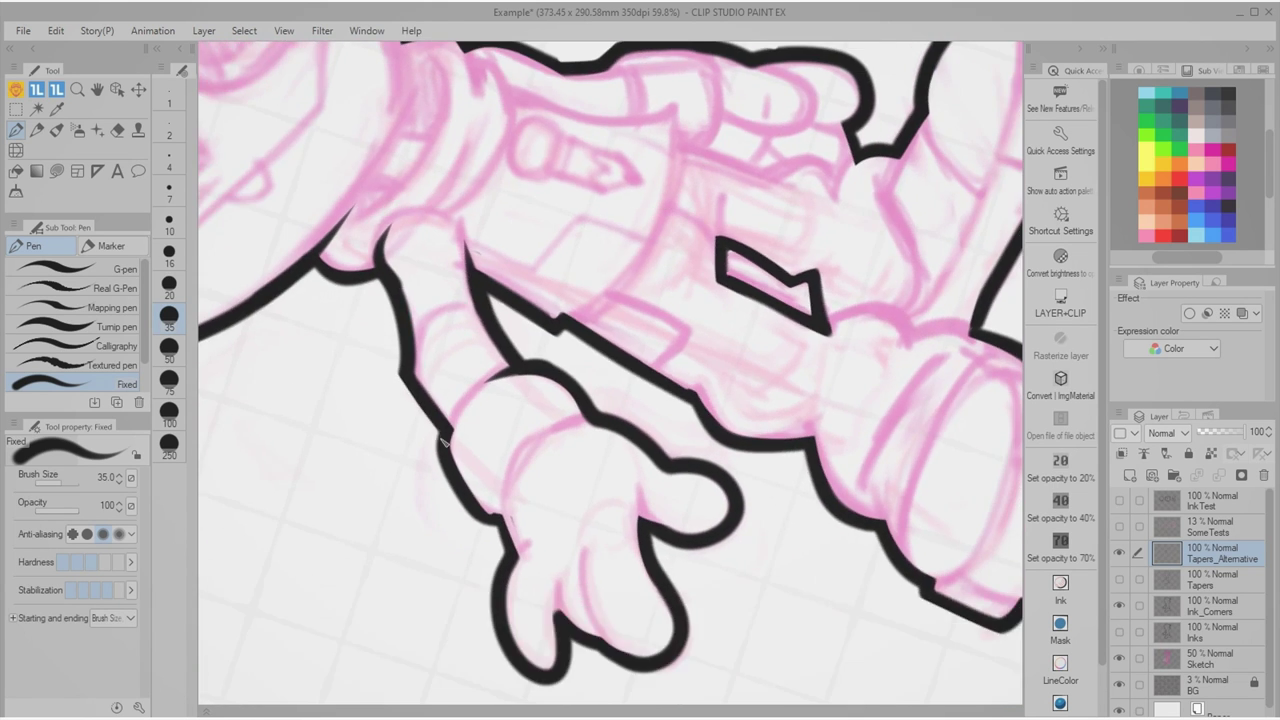
pyautogui.moveTo(594, 566); pyautogui.dragTo(465, 511)
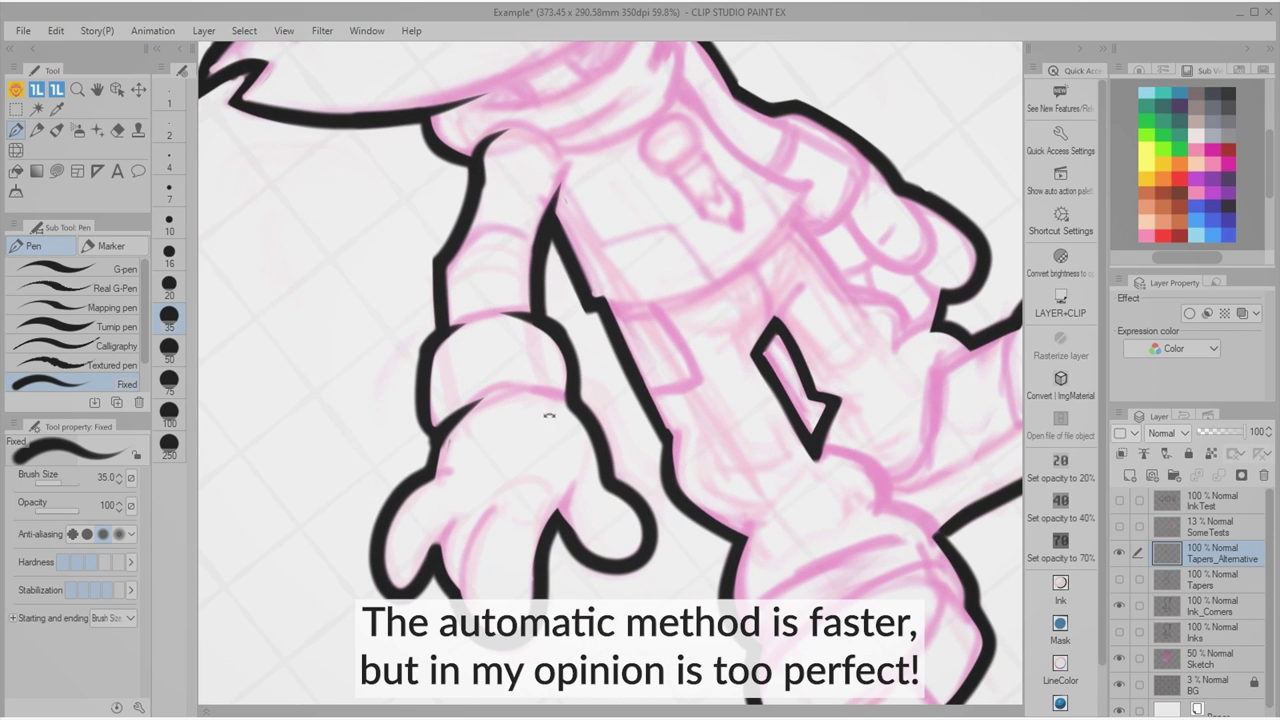
pyautogui.moveTo(549, 415); pyautogui.dragTo(627, 433)
pyautogui.moveTo(655, 519); pyautogui.dragTo(409, 535)
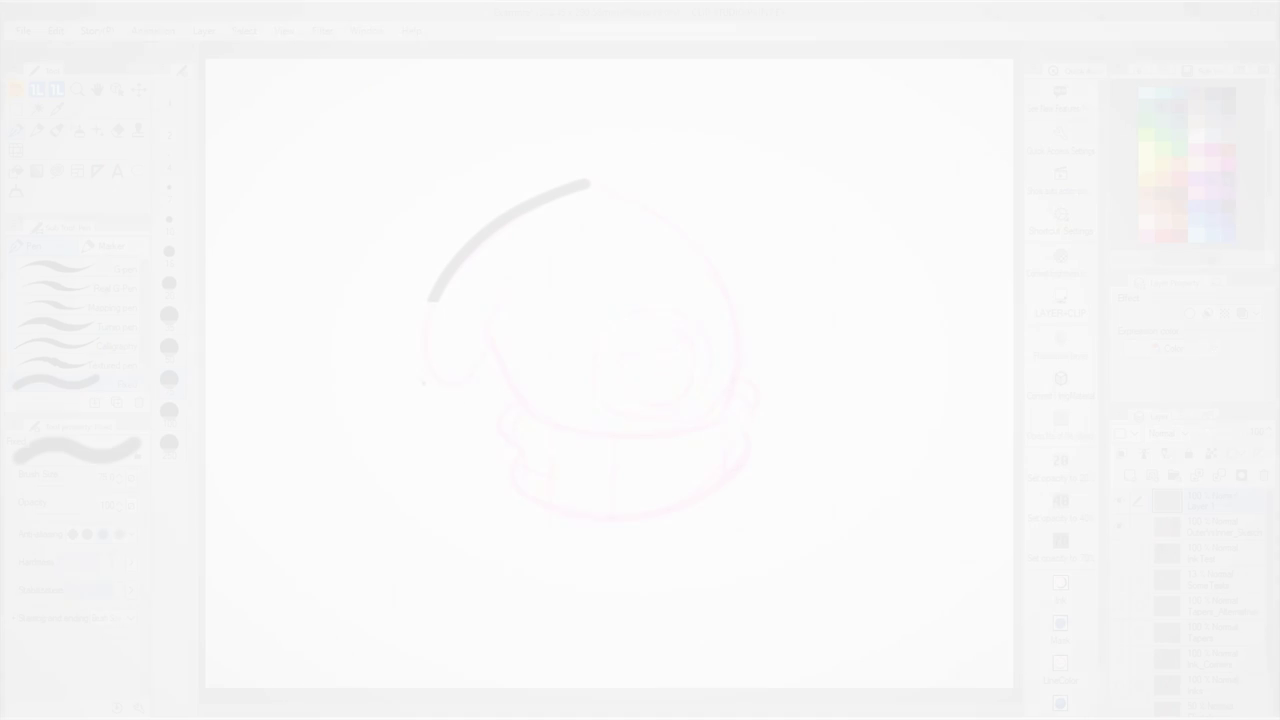
# Ink the hat's outer outline at brush size 75 and add tapered strokes at its folds.
pyautogui.moveTo(430, 280)
pyautogui.mouseDown()
pyautogui.moveTo(440, 385)
pyautogui.moveTo(735, 377)
pyautogui.moveTo(588, 183)
pyautogui.mouseUp()
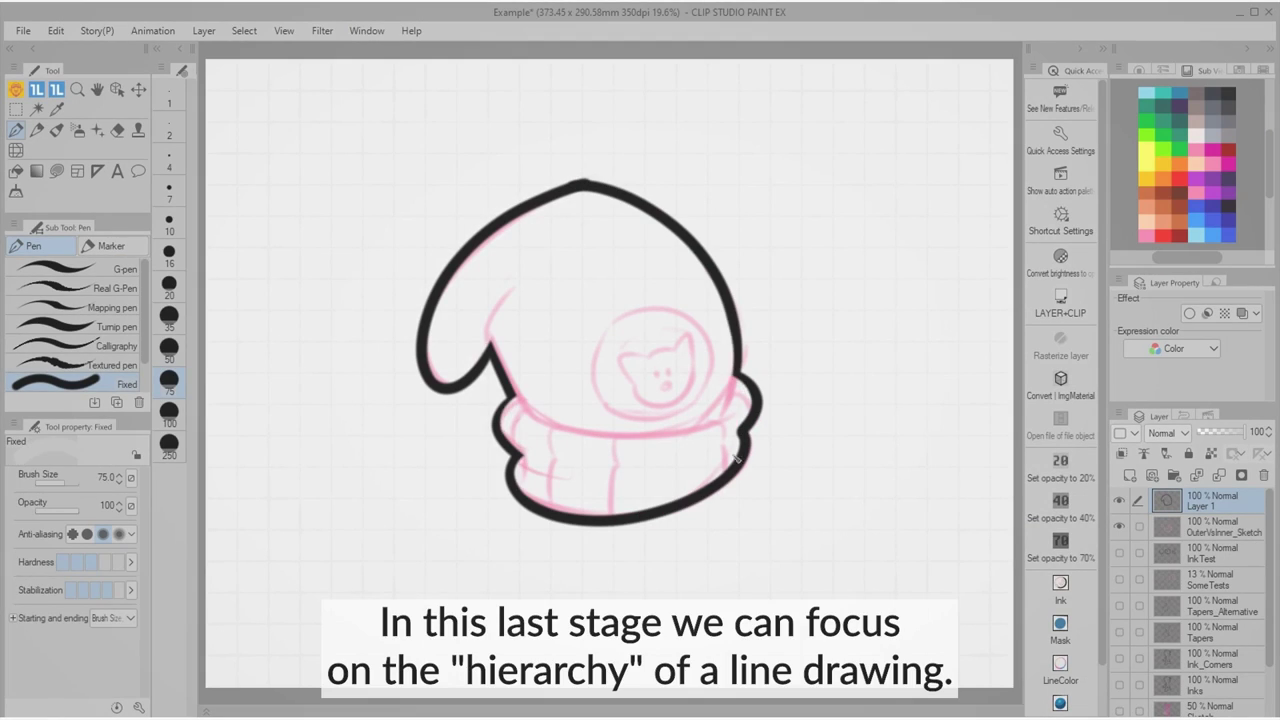
pyautogui.moveTo(506, 448); pyautogui.dragTo(556, 472)
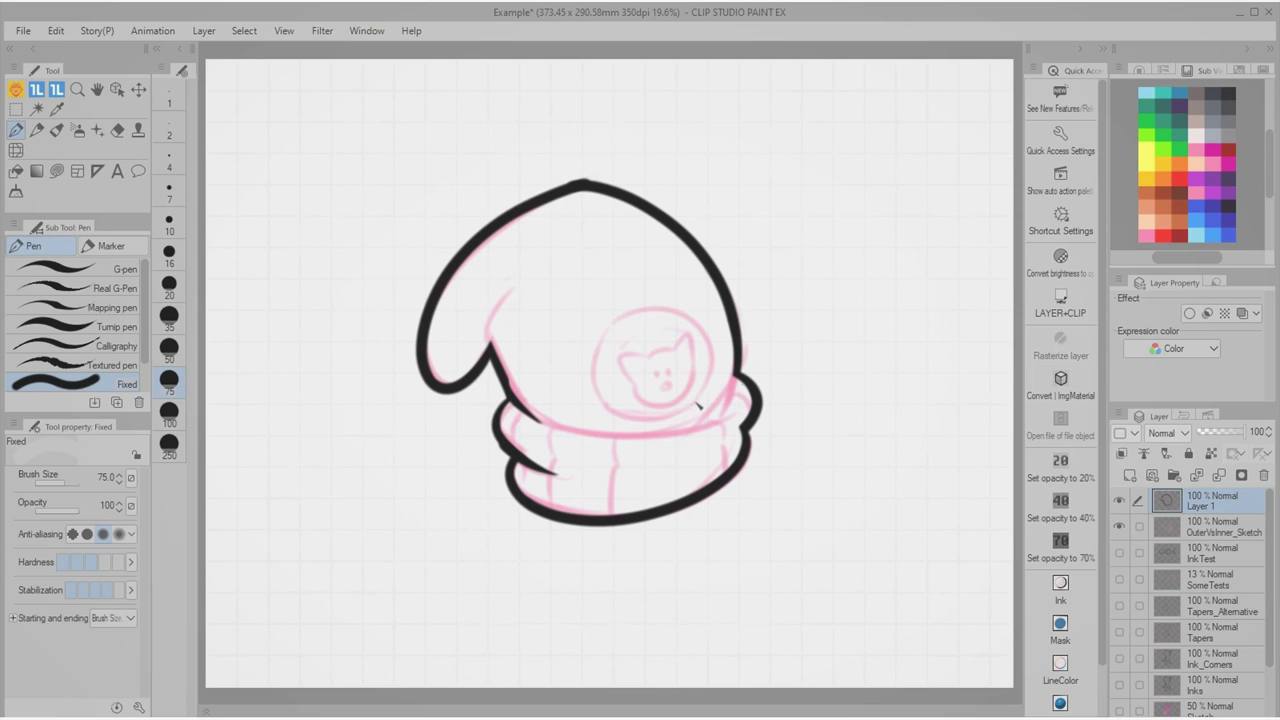
pyautogui.moveTo(488, 364); pyautogui.dragTo(520, 294)
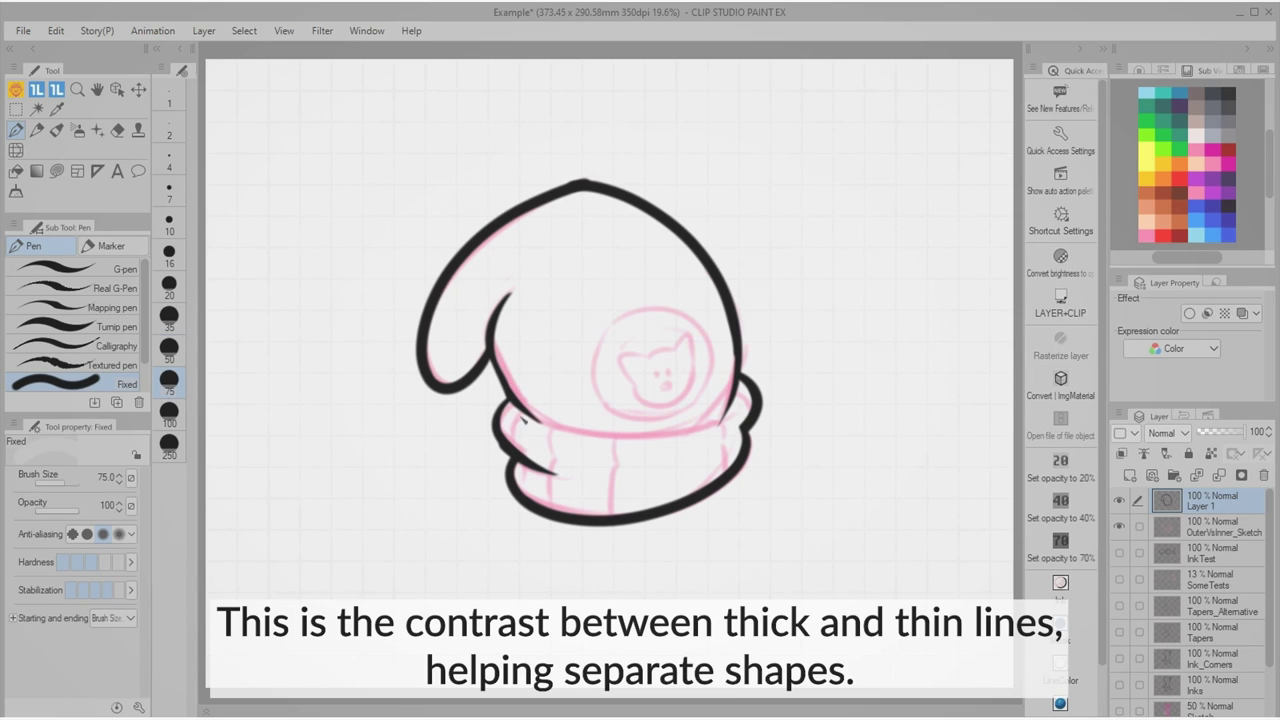
# Reduce the brush size to 20 and ink the hat's brim line and the circular badge.
pyautogui.press('[')
pyautogui.press('[')
pyautogui.press('[')
pyautogui.moveTo(523, 411)
pyautogui.mouseDown()
pyautogui.moveTo(523, 452)
pyautogui.moveTo(698, 428)
pyautogui.mouseUp()
pyautogui.press('c')
pyautogui.press('c')
pyautogui.moveTo(638, 420)
pyautogui.mouseDown()
pyautogui.moveTo(699, 398)
pyautogui.moveTo(640, 421)
pyautogui.mouseUp()
pyautogui.press('c')
pyautogui.moveTo(614, 337); pyautogui.dragTo(705, 354)
# Ink the thin vertical ribbing lines across the hat's lower band.
pyautogui.moveTo(523, 411); pyautogui.dragTo(525, 490)
pyautogui.press('c')
pyautogui.press('c')
pyautogui.moveTo(553, 429); pyautogui.dragTo(551, 494)
pyautogui.press('c')
pyautogui.press('c')
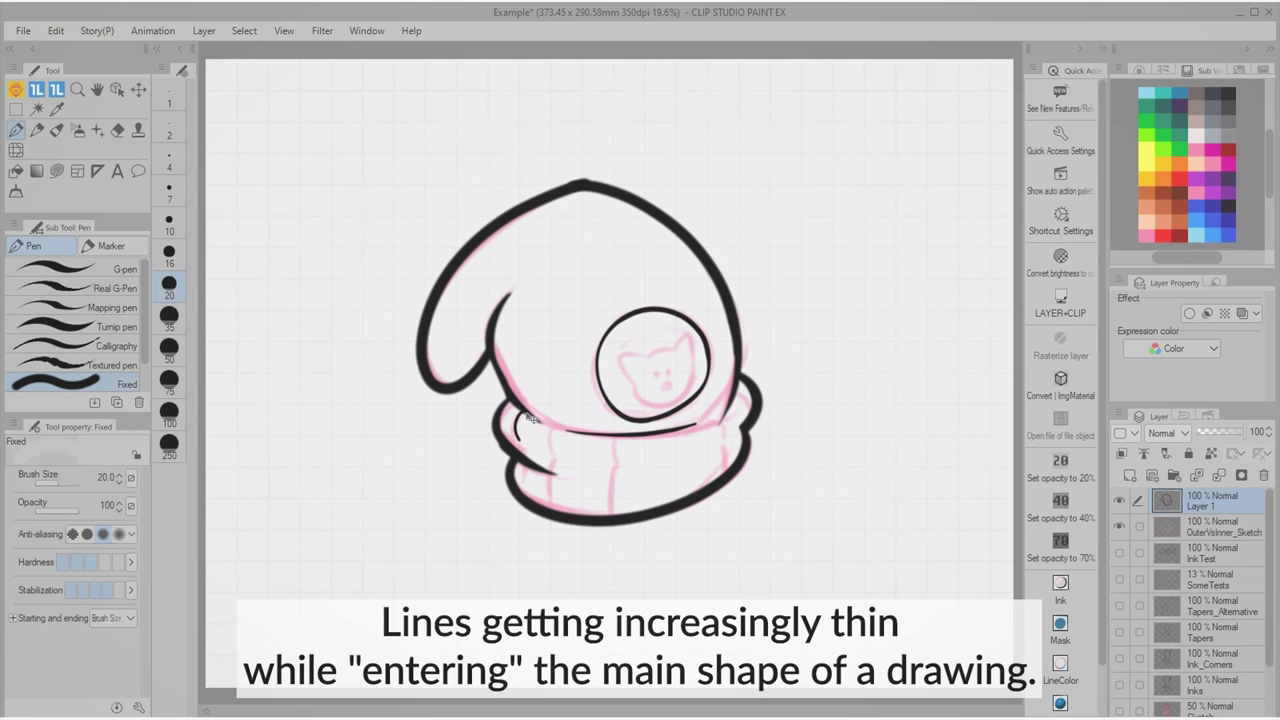
pyautogui.moveTo(514, 412); pyautogui.dragTo(522, 468)
pyautogui.moveTo(668, 430); pyautogui.dragTo(688, 470)
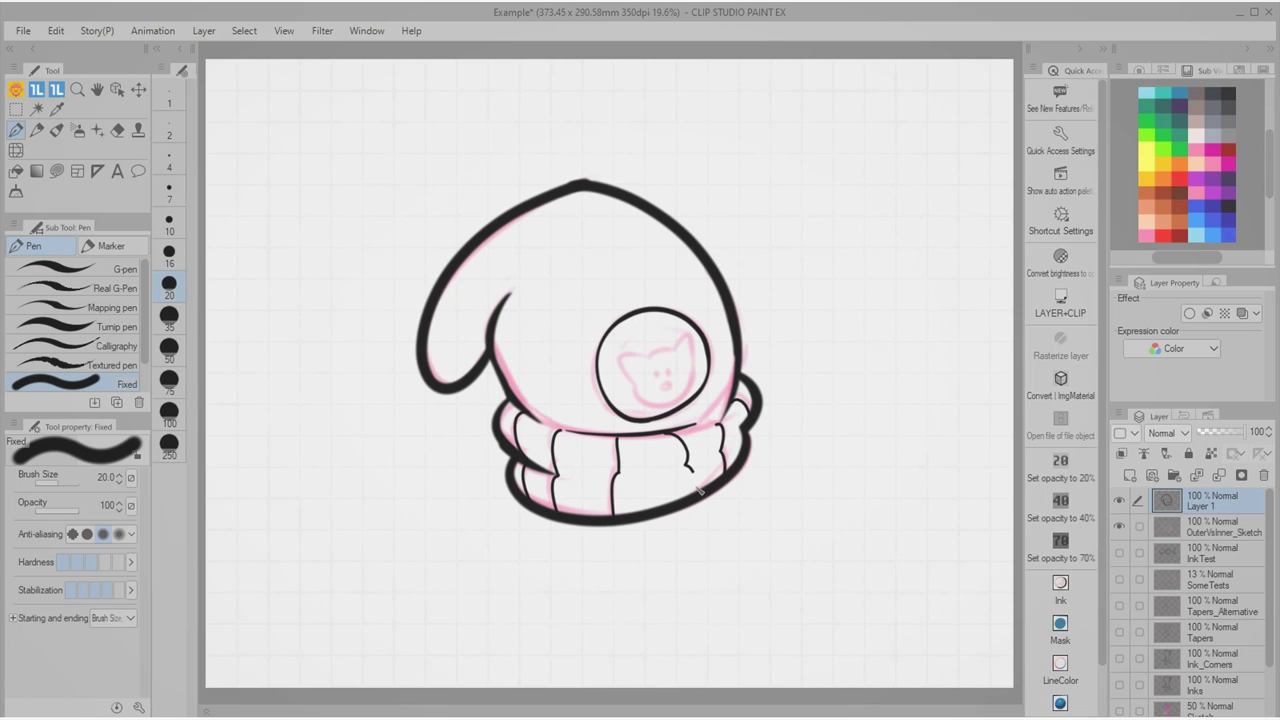
# Reduce the brush size by one preset and ink the animal face inside the hat's circular badge.
pyautogui.press('[')
pyautogui.moveTo(649, 359); pyautogui.dragTo(636, 383)
pyautogui.moveTo(636, 383); pyautogui.dragTo(693, 370)
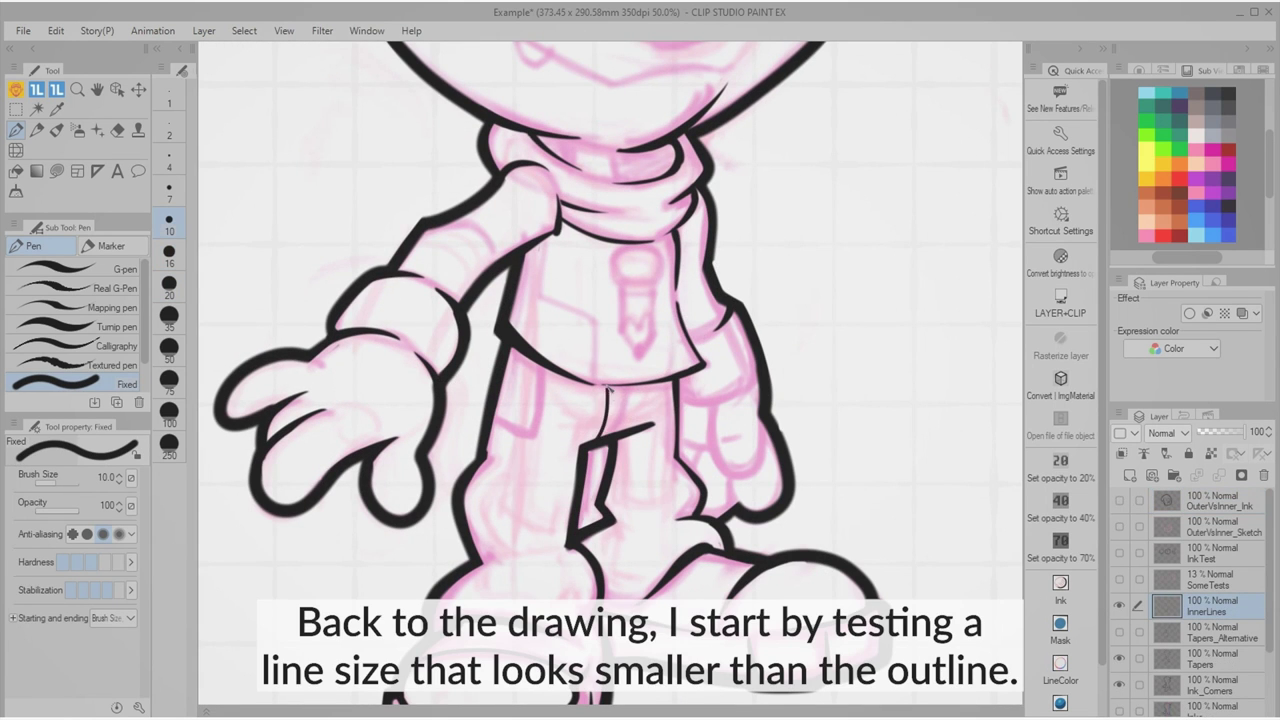
# Ink the trouser pocket, fly and jacket pocket on the InnerLines layer at brush size 10.
pyautogui.moveTo(495, 422); pyautogui.dragTo(535, 443)
pyautogui.moveTo(632, 556); pyautogui.dragTo(604, 516)
pyautogui.moveTo(611, 240); pyautogui.dragTo(621, 389)
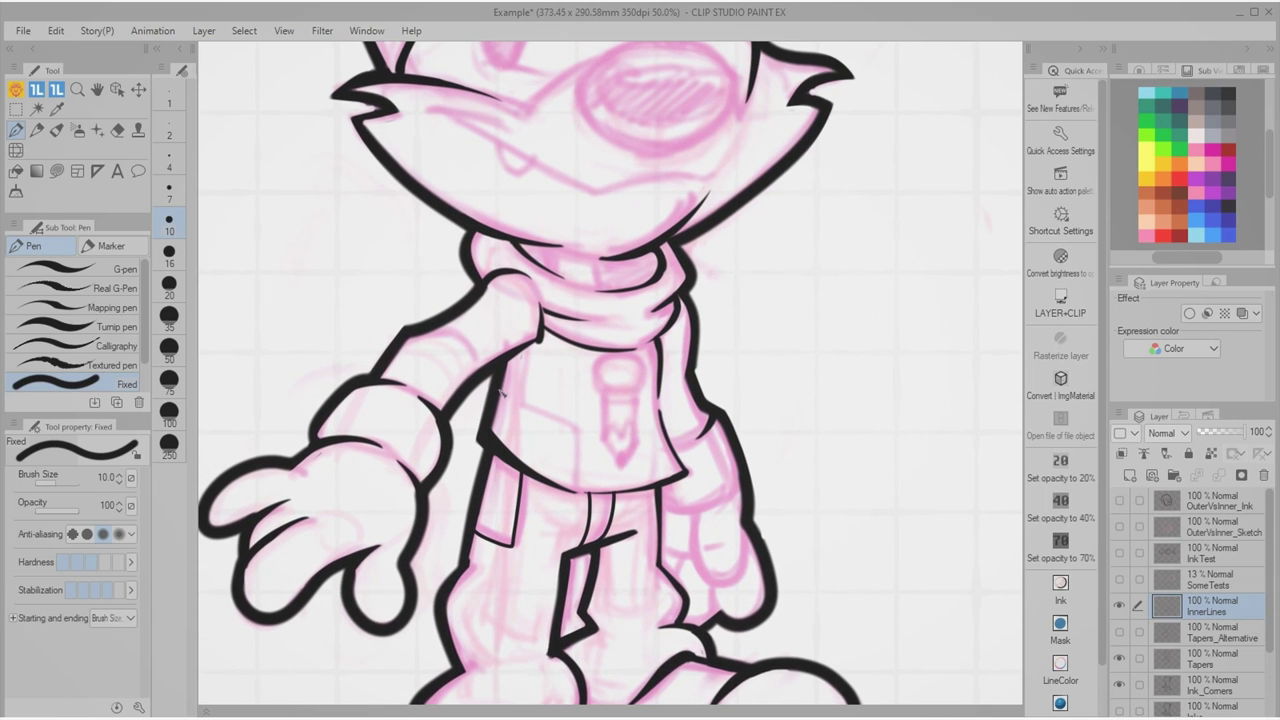
pyautogui.moveTo(500, 392); pyautogui.dragTo(527, 405)
pyautogui.press('c')
pyautogui.moveTo(571, 490); pyautogui.dragTo(570, 420)
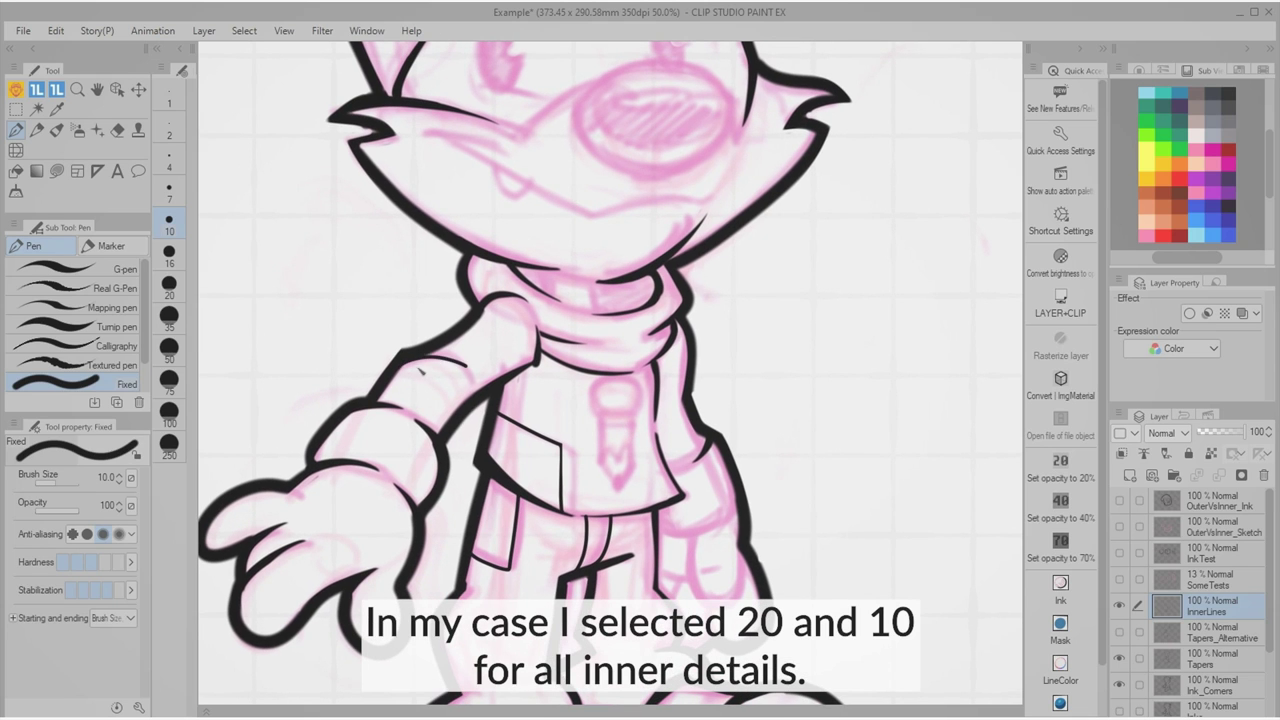
# Ink the fold lines on the character's sleeve and the zipper pull on the jacket front.
pyautogui.moveTo(401, 359); pyautogui.dragTo(462, 359)
pyautogui.press('c')
pyautogui.moveTo(412, 366); pyautogui.dragTo(465, 364)
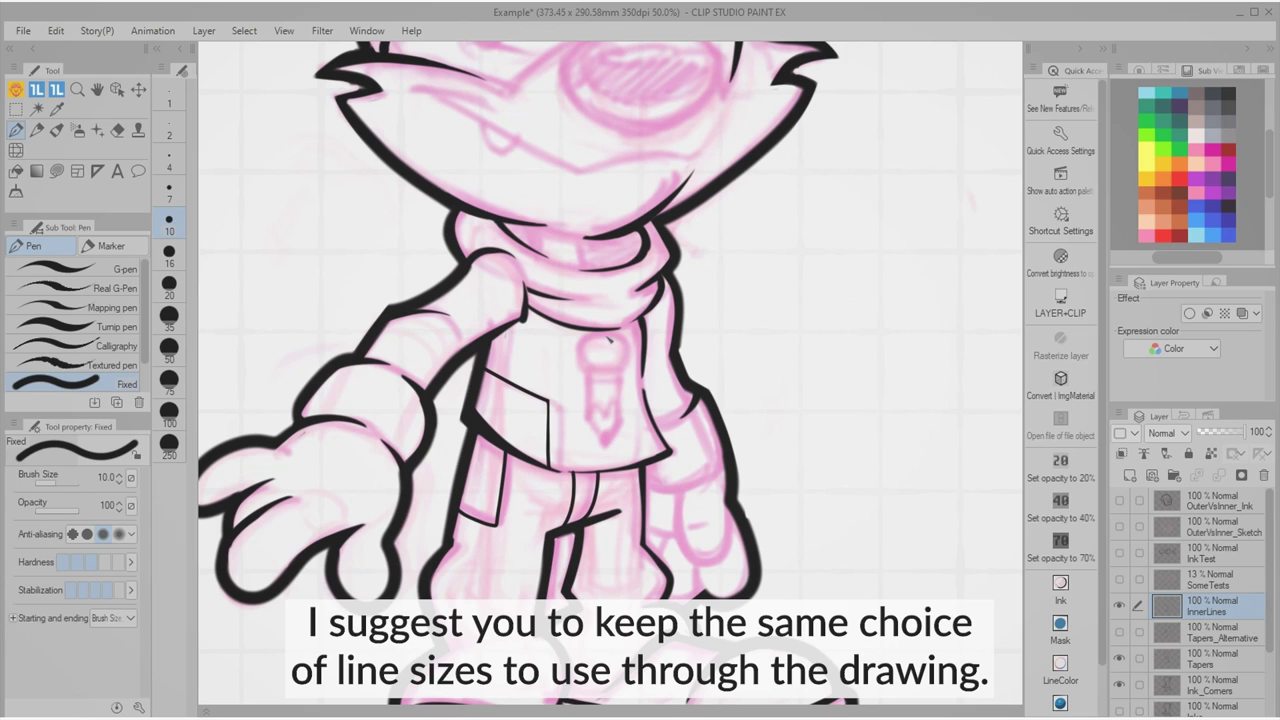
pyautogui.moveTo(586, 368); pyautogui.dragTo(612, 446)
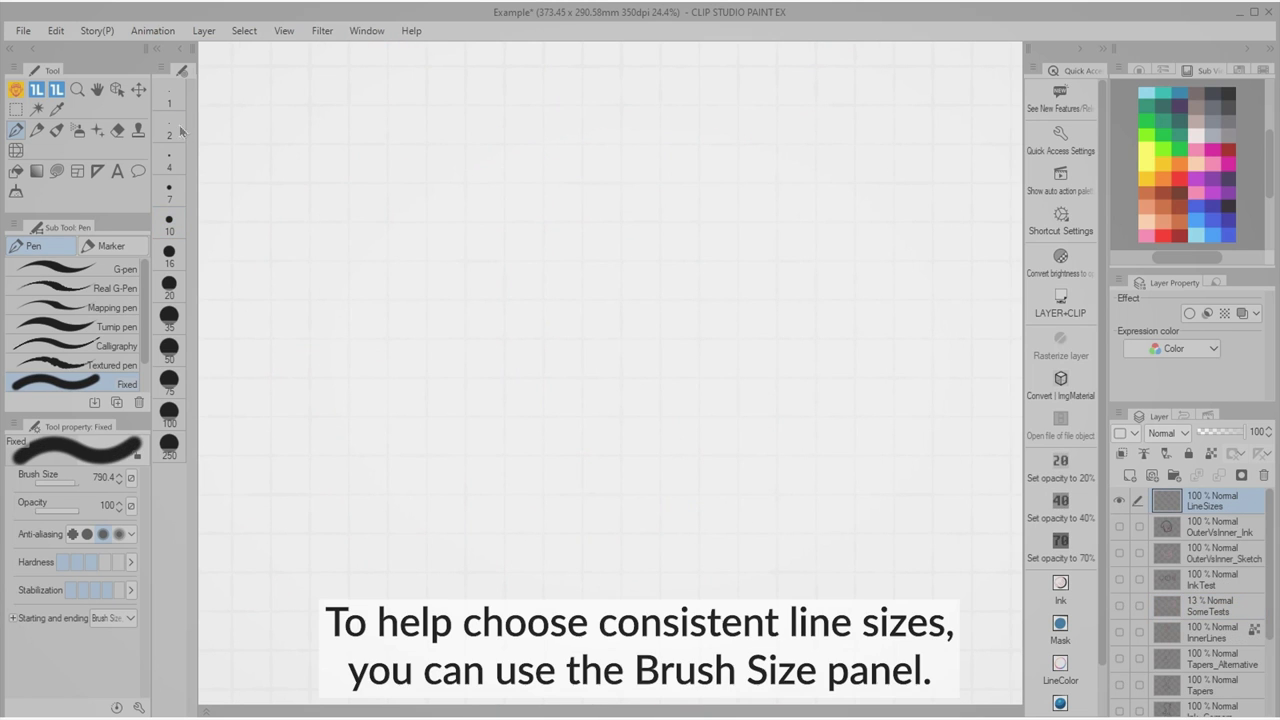
# Draw a row of vertical test lines on the LineSizes layer using brush size presets 1, 2, 4, 7, 10 and 16.
pyautogui.click(172, 100)
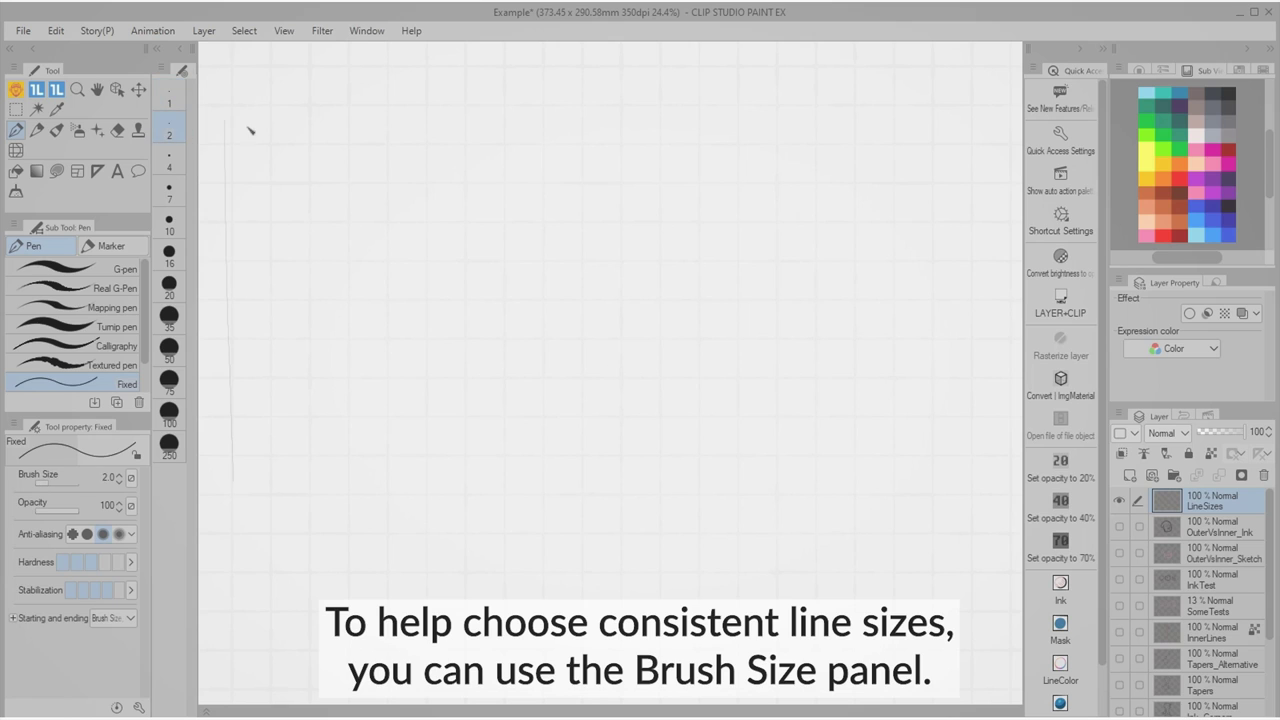
pyautogui.click(169, 160)
pyautogui.moveTo(288, 128); pyautogui.dragTo(292, 270)
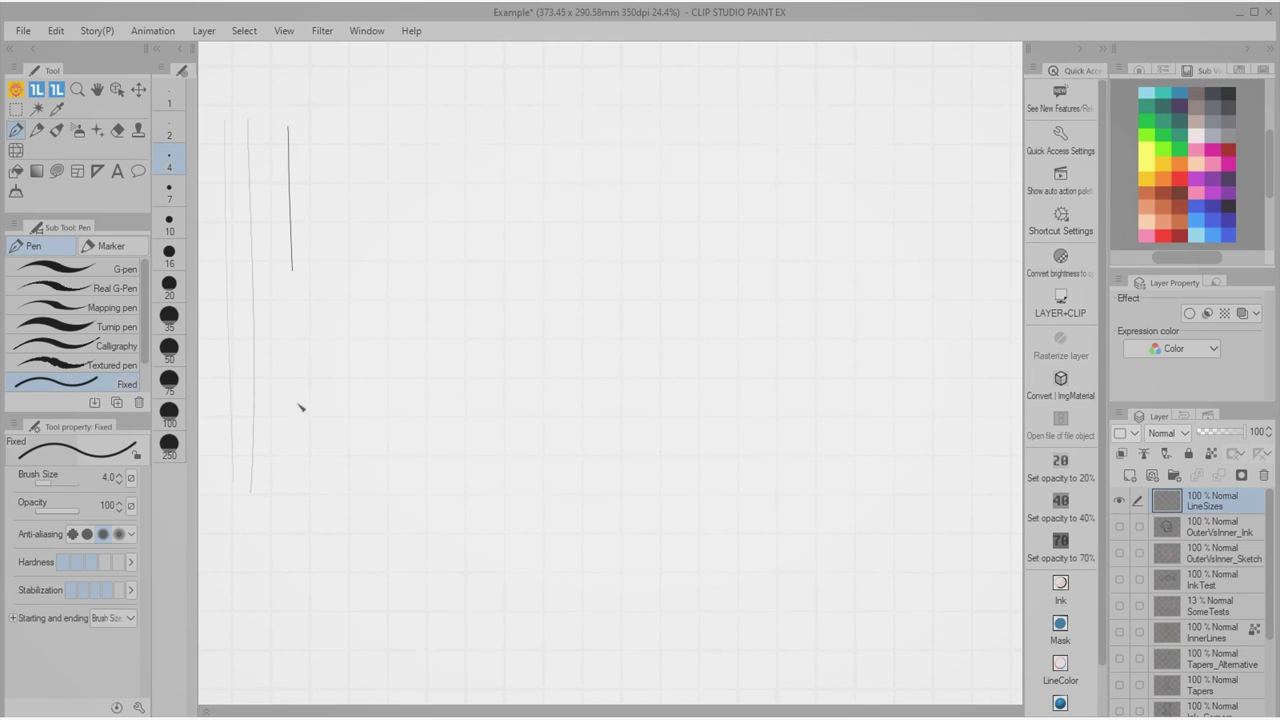
pyautogui.click(169, 188)
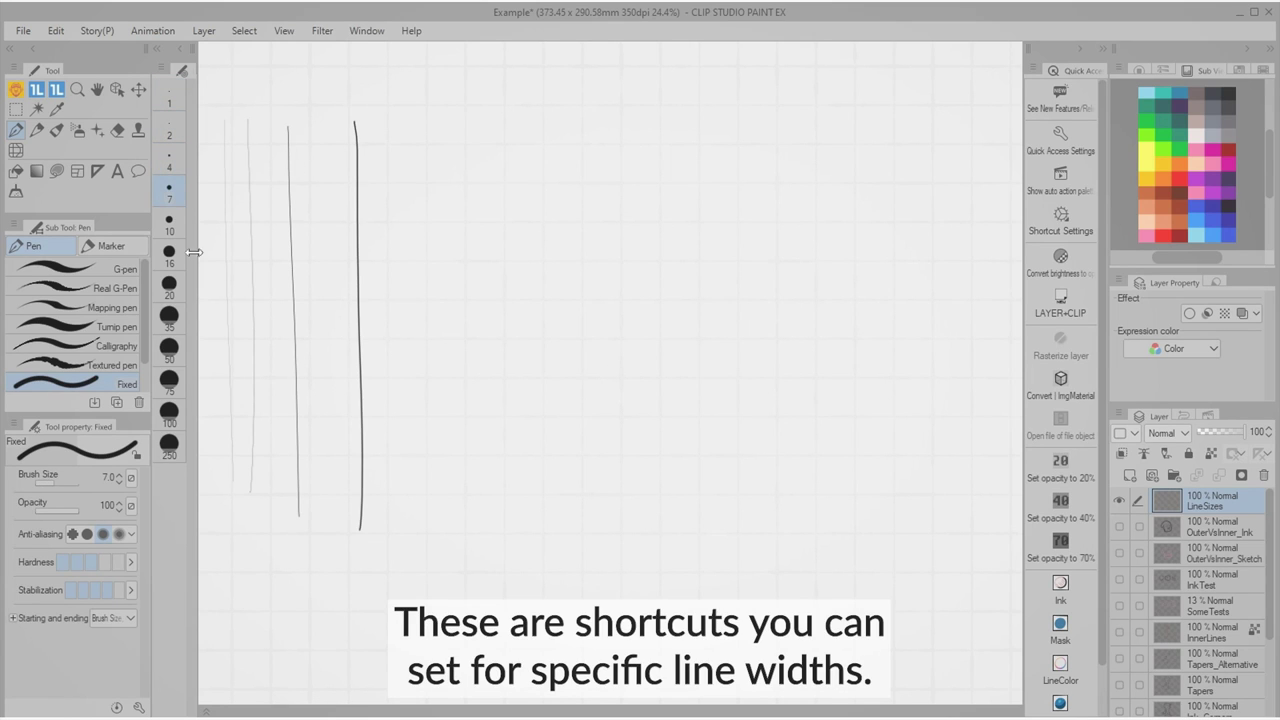
pyautogui.click(169, 221)
pyautogui.moveTo(429, 442); pyautogui.dragTo(429, 544)
pyautogui.click(169, 255)
pyautogui.moveTo(493, 127); pyautogui.dragTo(500, 535)
# Extend the row of vertical test lines with brush size presets 20, 35, 50, 75, 100 and 250.
pyautogui.click(169, 287)
pyautogui.moveTo(557, 125); pyautogui.dragTo(565, 532)
pyautogui.click(169, 318)
pyautogui.moveTo(622, 127); pyautogui.dragTo(621, 520)
pyautogui.click(169, 410)
pyautogui.moveTo(766, 110); pyautogui.dragTo(766, 550)
pyautogui.moveTo(851, 117); pyautogui.dragTo(857, 194)
pyautogui.moveTo(857, 194); pyautogui.dragTo(852, 560)
pyautogui.click(169, 443)
pyautogui.moveTo(910, 92); pyautogui.dragTo(909, 534)
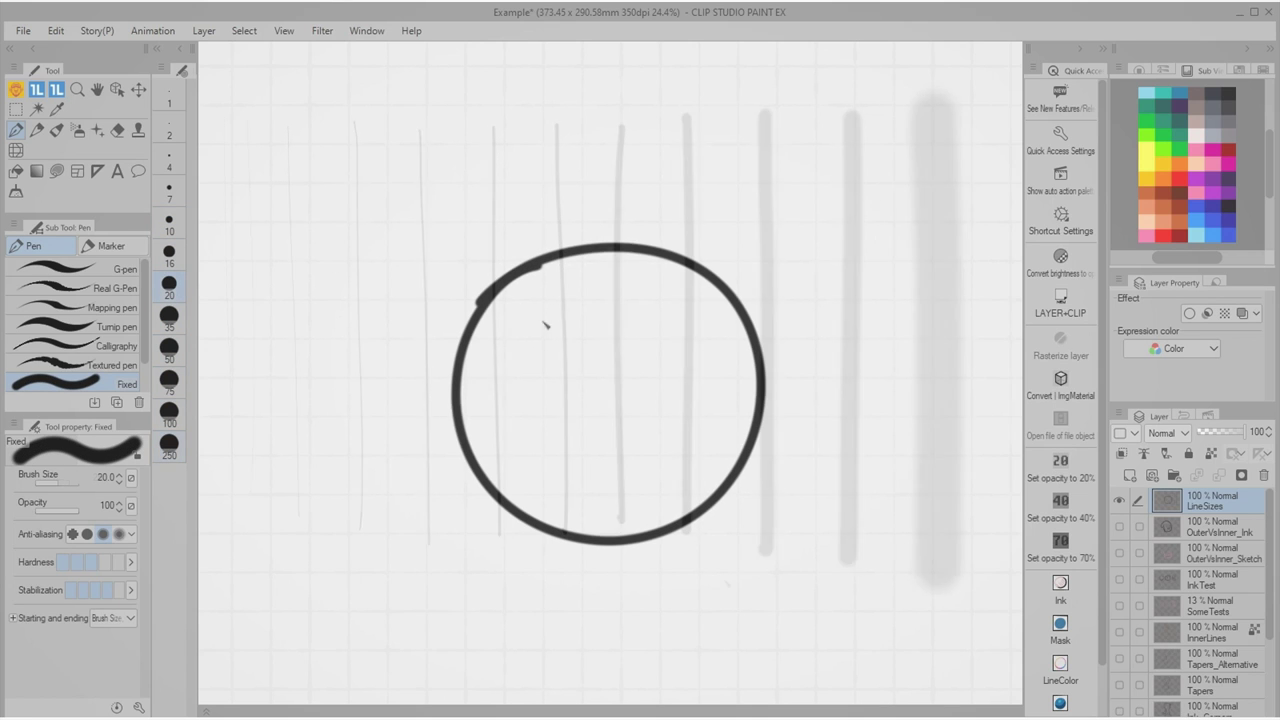
pyautogui.moveTo(568, 310); pyautogui.dragTo(600, 405)
pyautogui.moveTo(541, 320); pyautogui.dragTo(604, 306)
pyautogui.hotkey('ctrl', 'z')
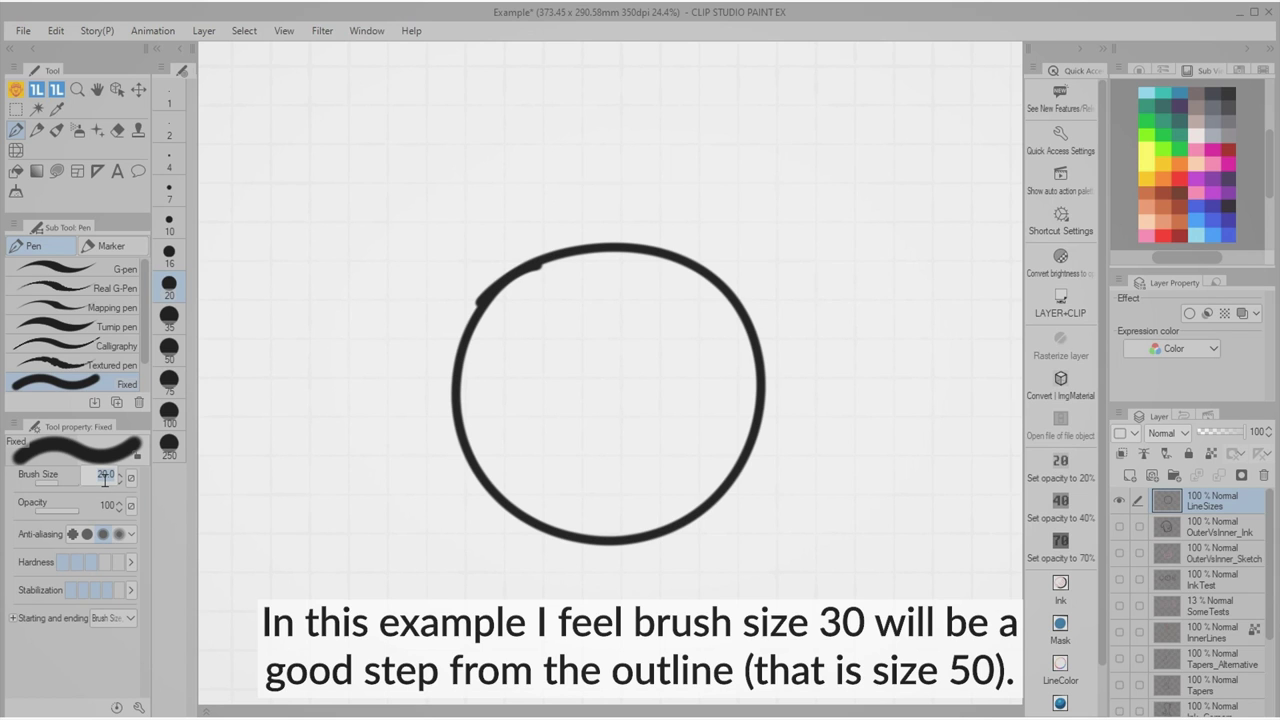
# Set the Fixed pen's brush size to 30 and store it as a brush size preset.
pyautogui.write('3')
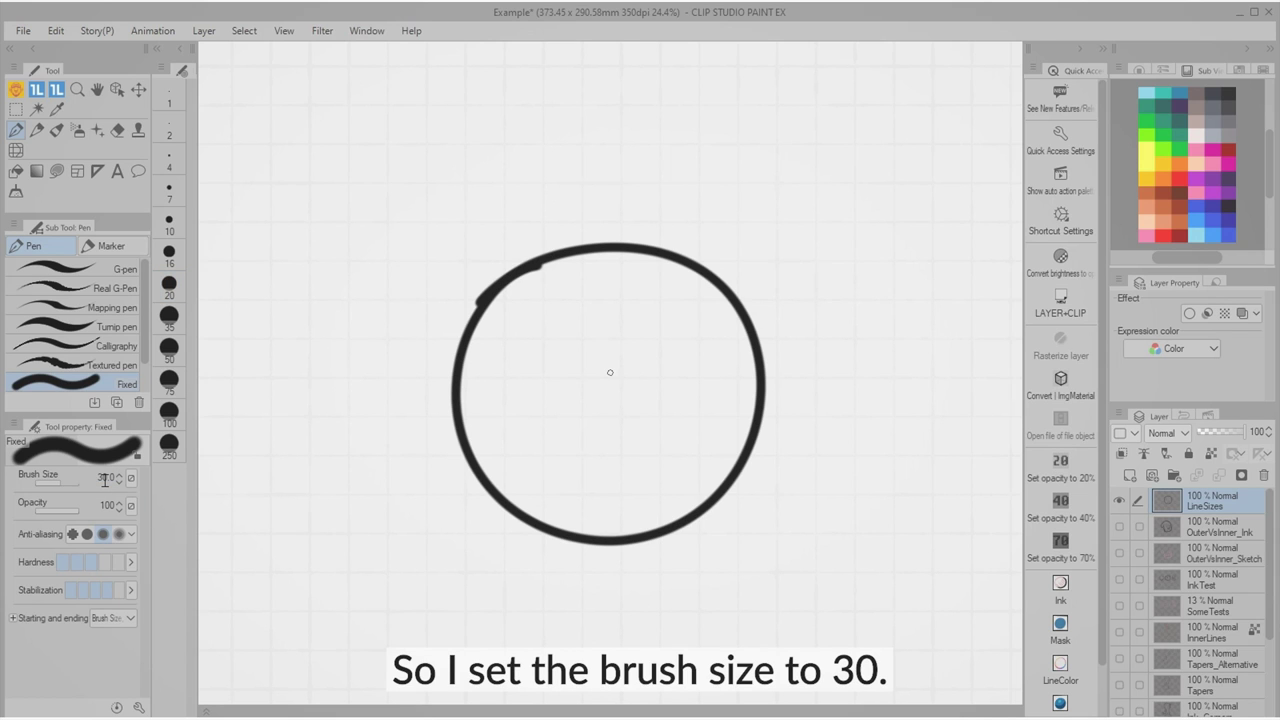
pyautogui.click(160, 69)
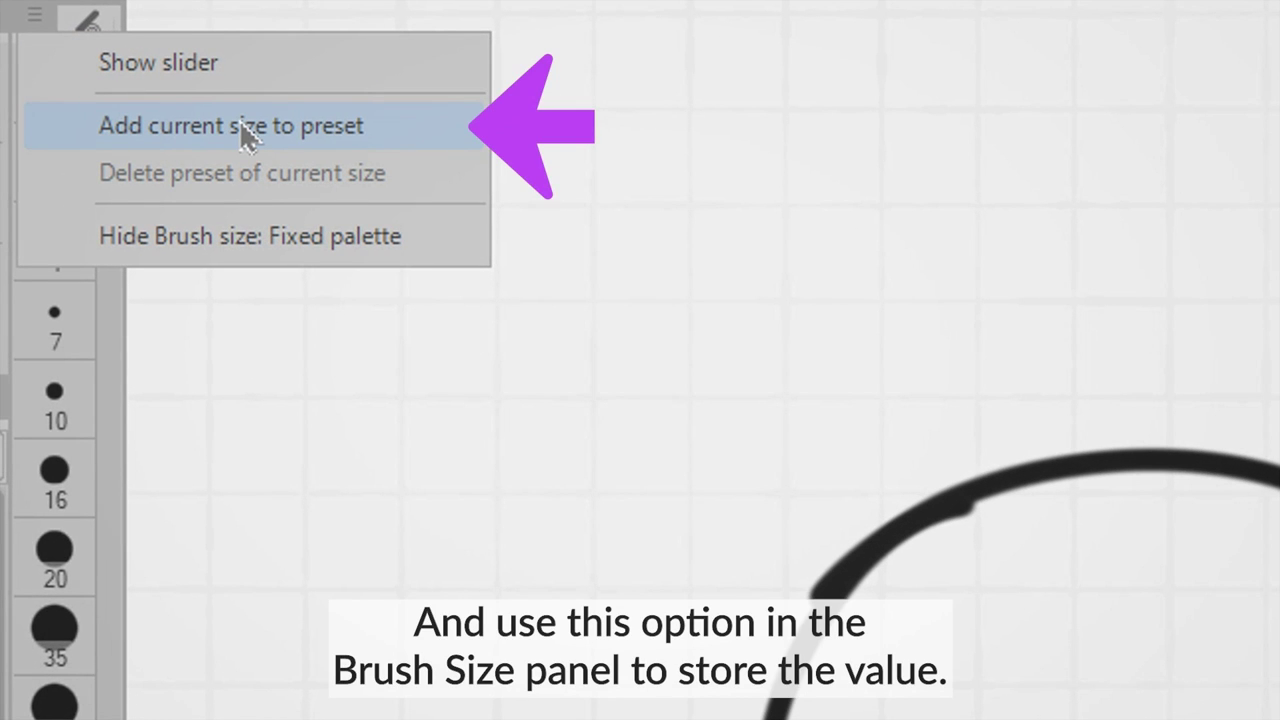
pyautogui.click(241, 125)
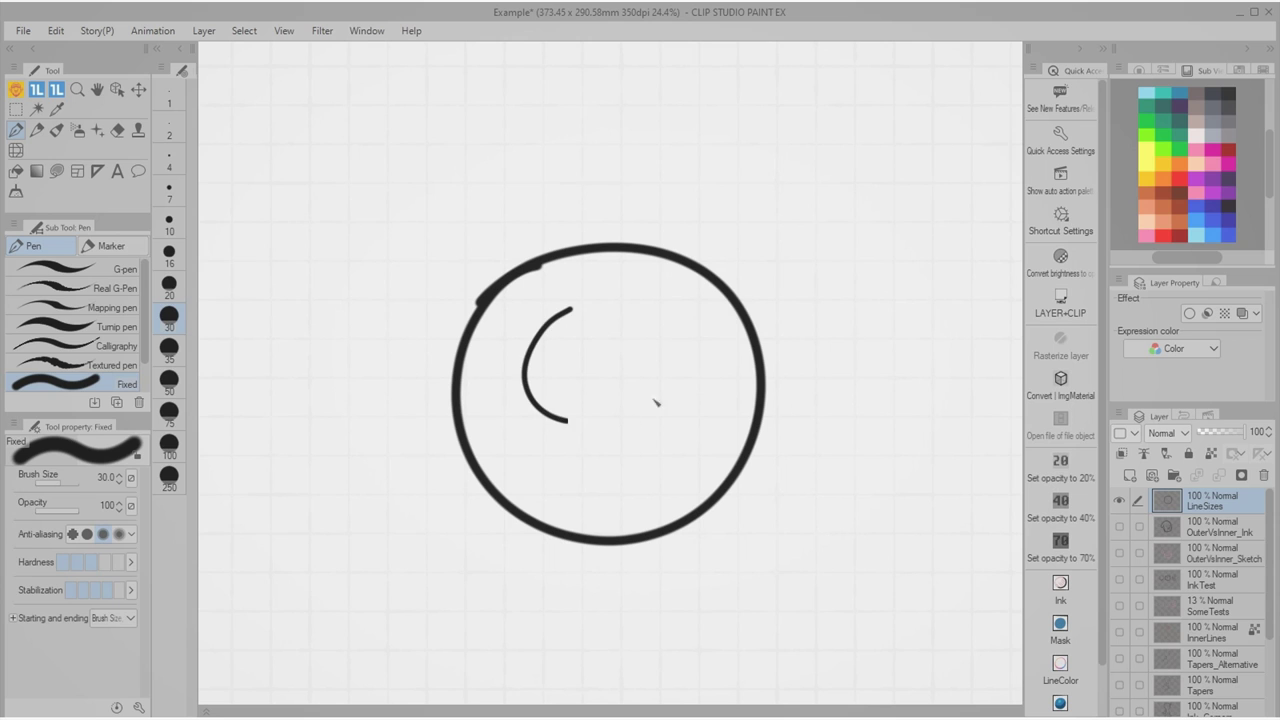
# Ink an oval inside the circle at brush size 30 and a smaller oval within it at size 16.
pyautogui.moveTo(655, 402); pyautogui.dragTo(612, 296)
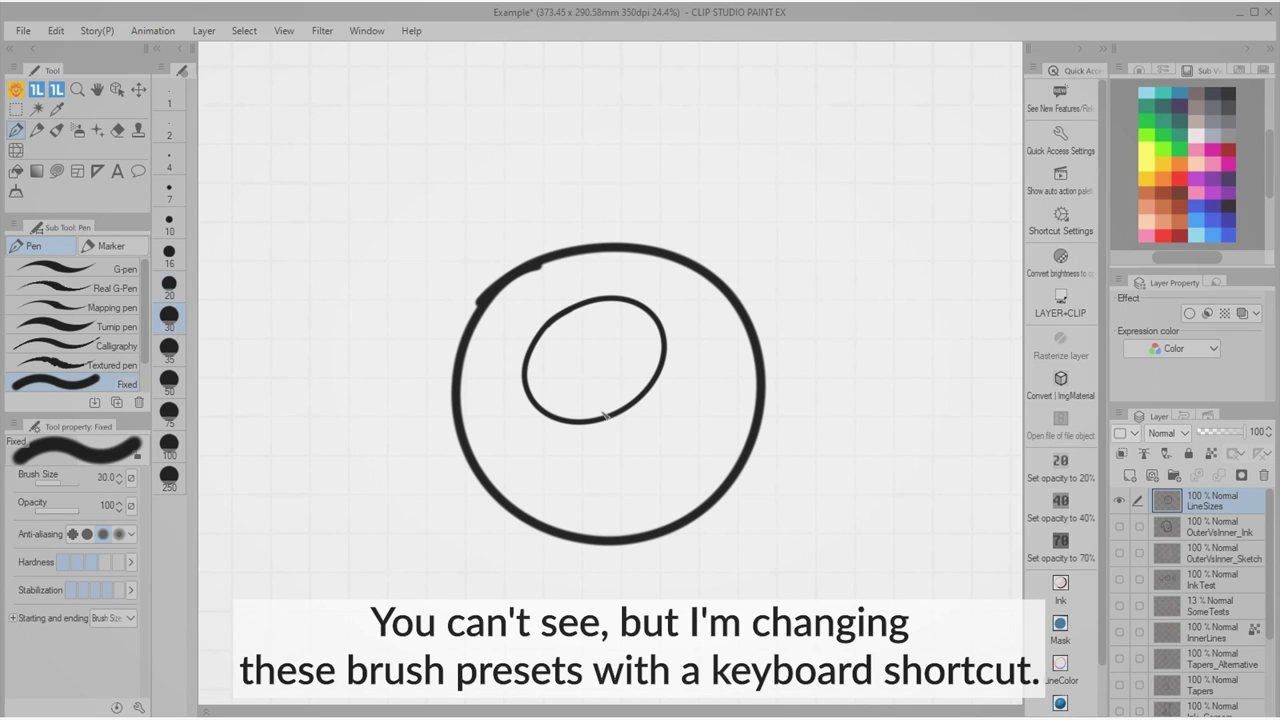
pyautogui.moveTo(590, 422); pyautogui.dragTo(600, 368)
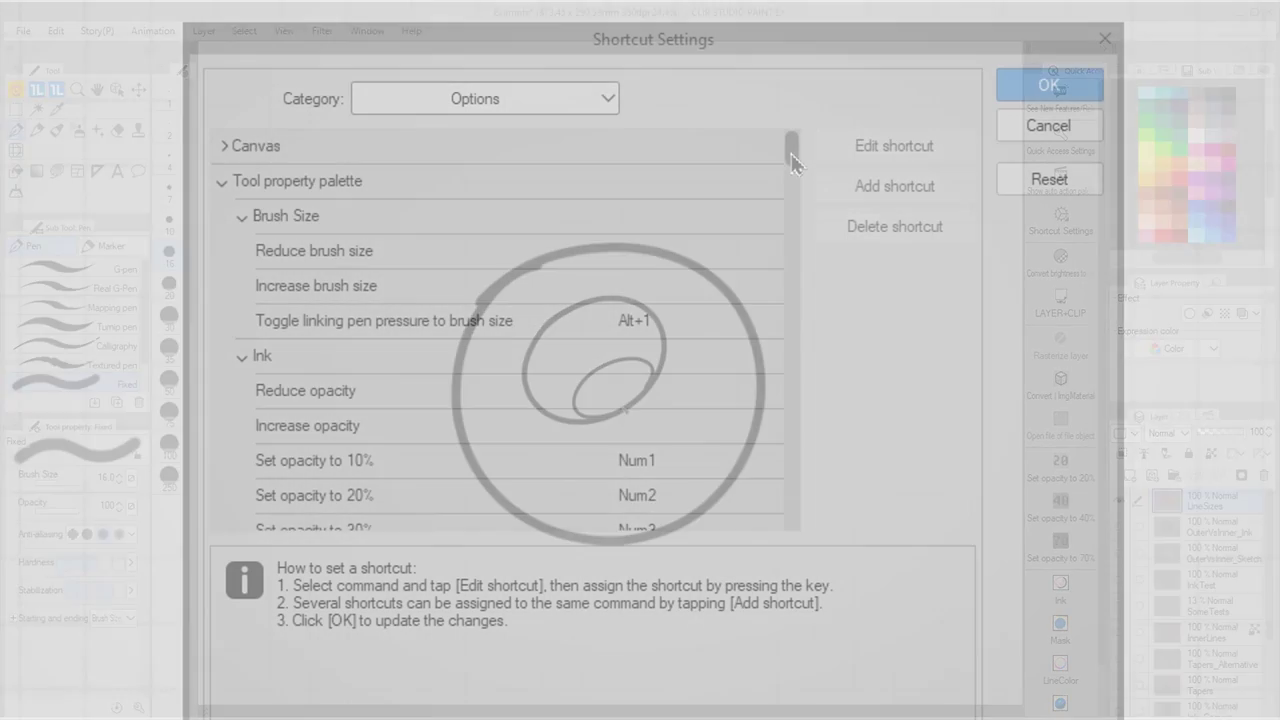
# Examine the shortcuts for the Brush size palette in the Shortcut Settings options and close them without changes.
pyautogui.moveTo(790, 150); pyautogui.dragTo(769, 532)
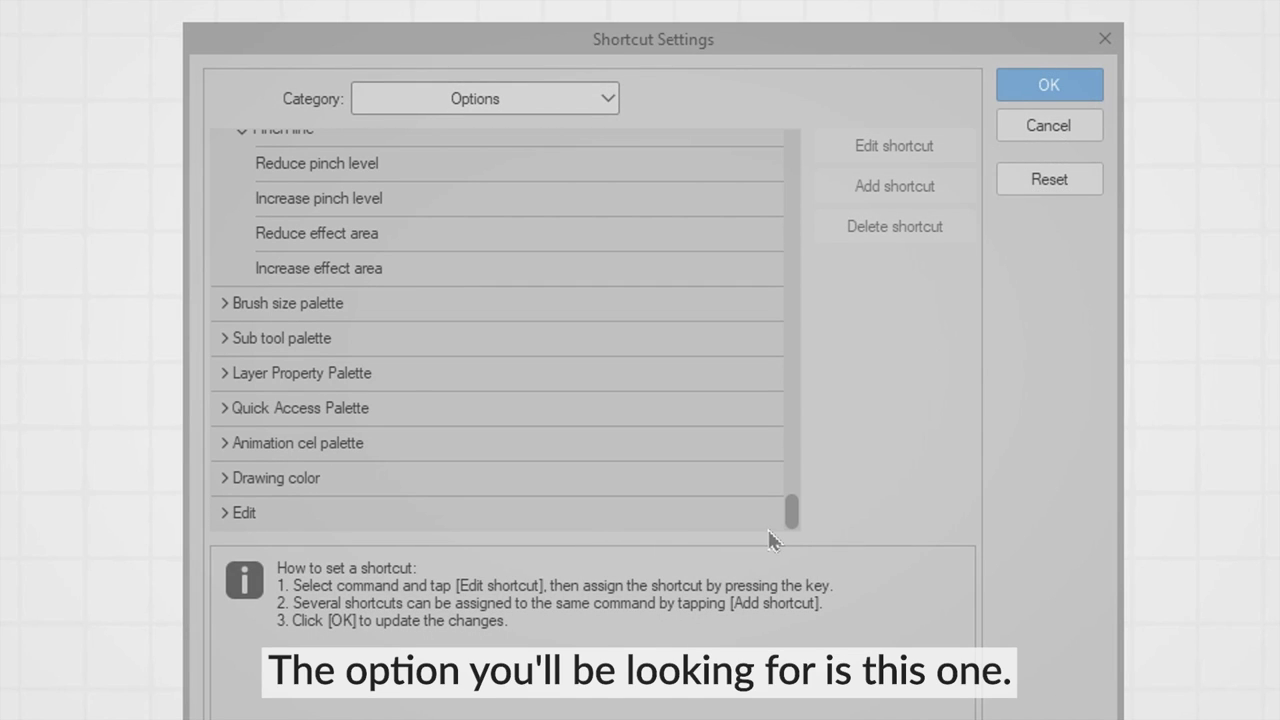
pyautogui.click(226, 312)
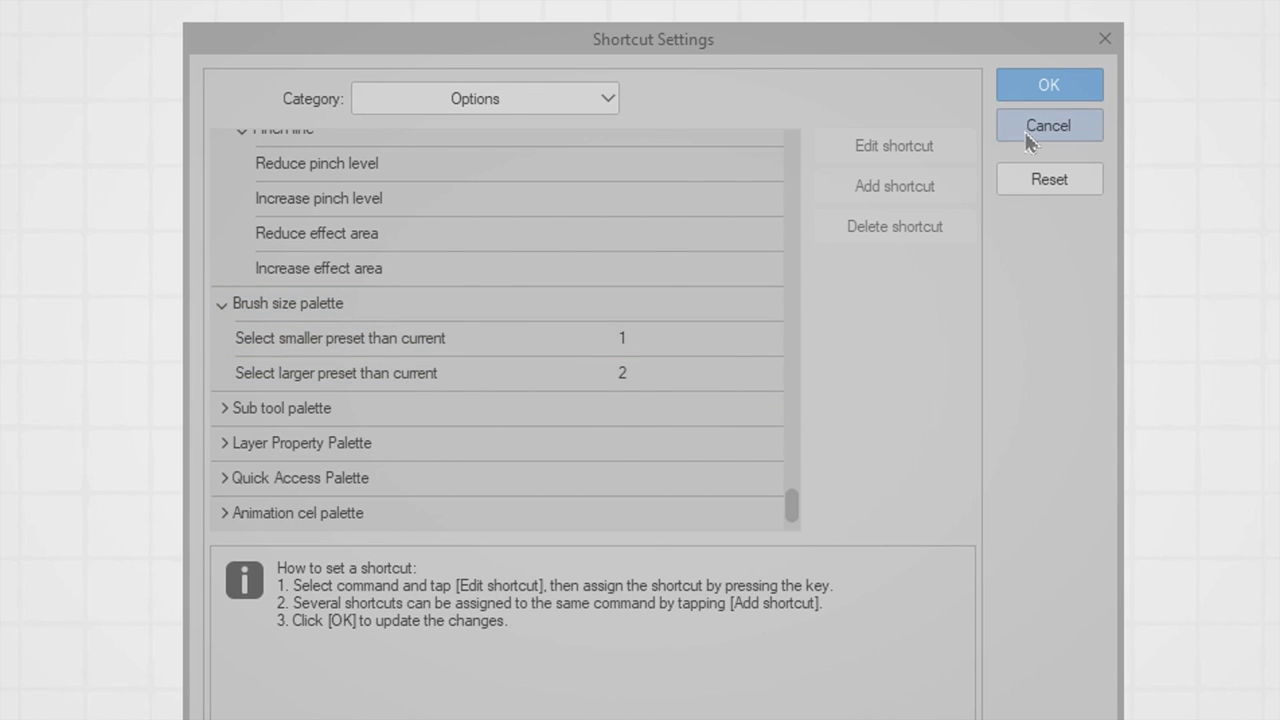
pyautogui.click(1026, 131)
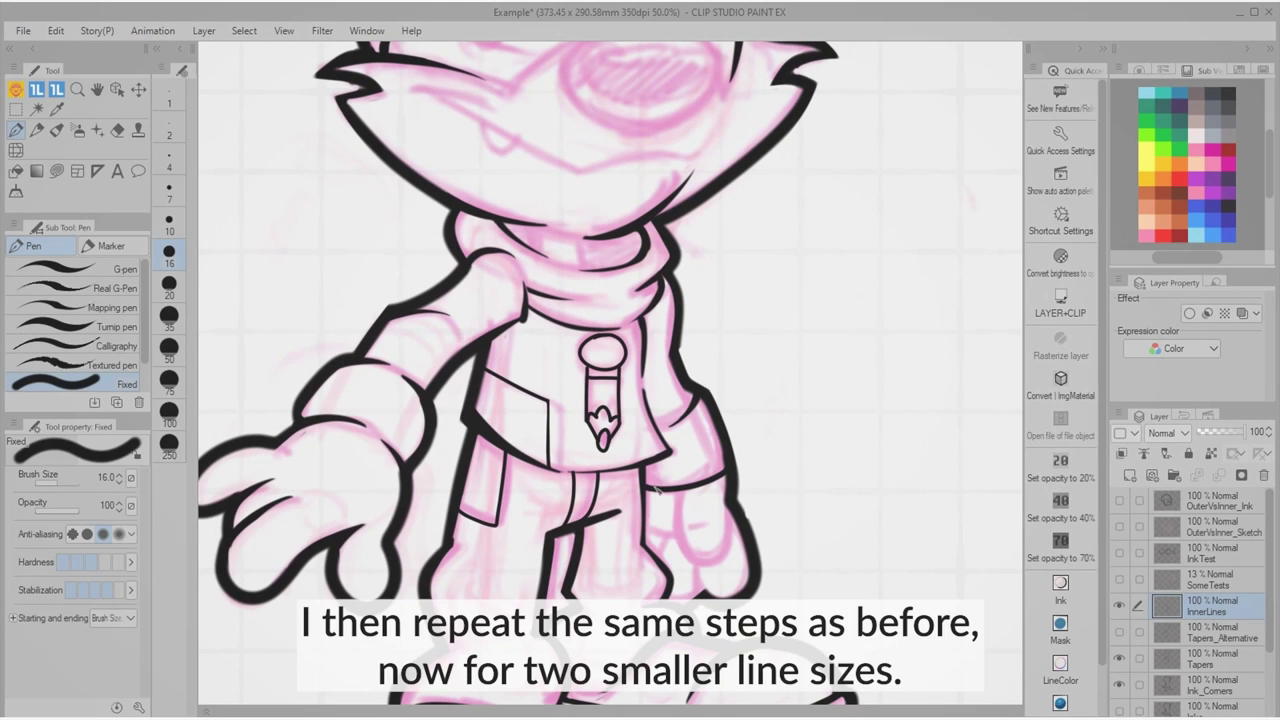
# Ink the cuff edge and the first finger of the lowered hand on the InnerLines layer at brush size 16.
pyautogui.moveTo(655, 489); pyautogui.dragTo(724, 474)
pyautogui.moveTo(678, 500)
pyautogui.mouseDown()
pyautogui.moveTo(722, 545)
pyautogui.moveTo(727, 482)
pyautogui.mouseUp()
pyautogui.press('c')
pyautogui.moveTo(678, 500); pyautogui.dragTo(707, 562)
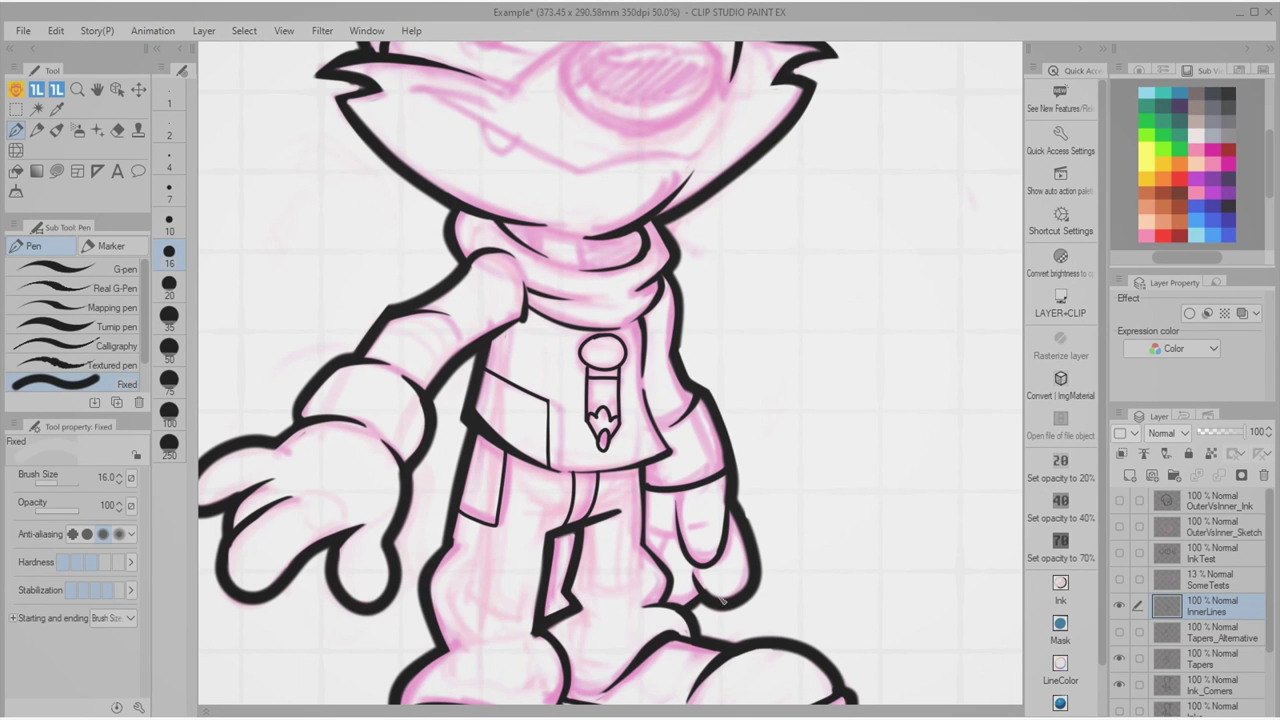
pyautogui.press('e')
pyautogui.press('p')
pyautogui.moveTo(680, 500)
pyautogui.mouseDown()
pyautogui.moveTo(725, 500)
pyautogui.moveTo(679, 532)
pyautogui.moveTo(684, 563)
pyautogui.mouseUp()
# Ink the remaining finger lines of the lowered hand and carve their tapers with the transparent colour.
pyautogui.press('c')
pyautogui.press('c')
pyautogui.moveTo(729, 502); pyautogui.dragTo(677, 530)
pyautogui.moveTo(646, 527); pyautogui.dragTo(681, 550)
pyautogui.press('c')
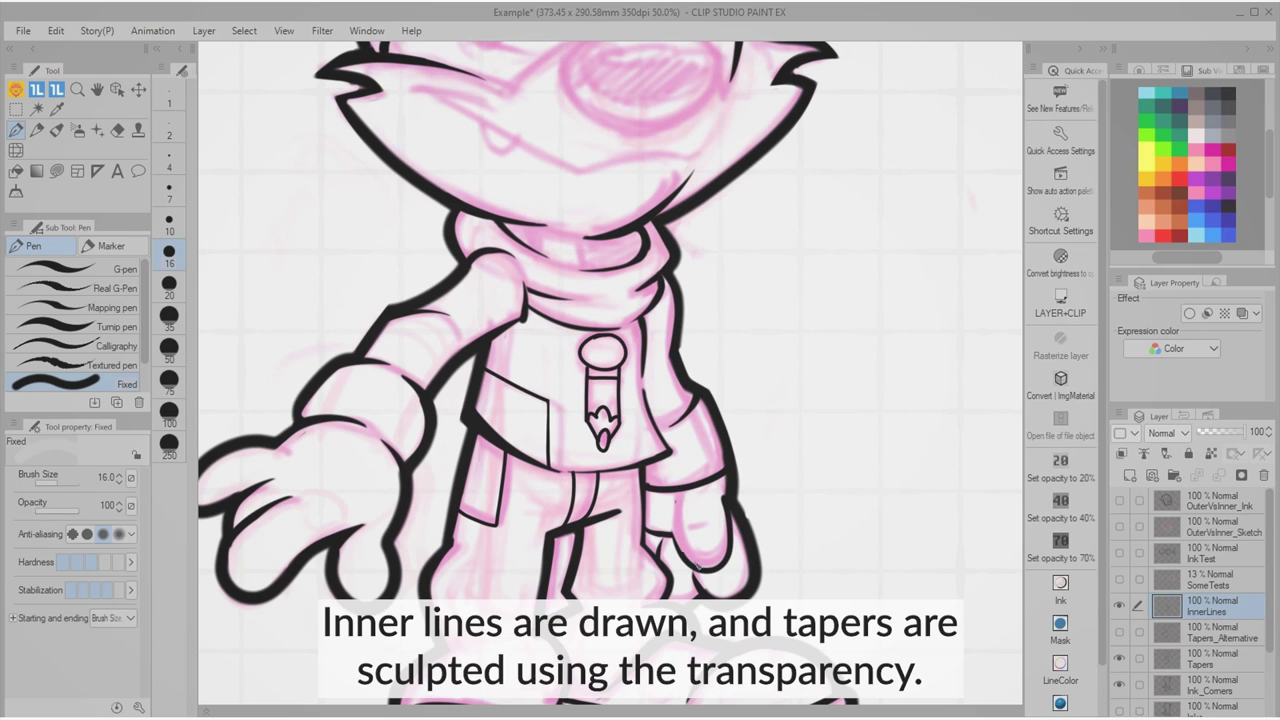
pyautogui.press('c')
pyautogui.moveTo(723, 496)
pyautogui.mouseDown()
pyautogui.moveTo(721, 536)
pyautogui.moveTo(731, 530)
pyautogui.moveTo(718, 568)
pyautogui.mouseUp()
pyautogui.press('c')
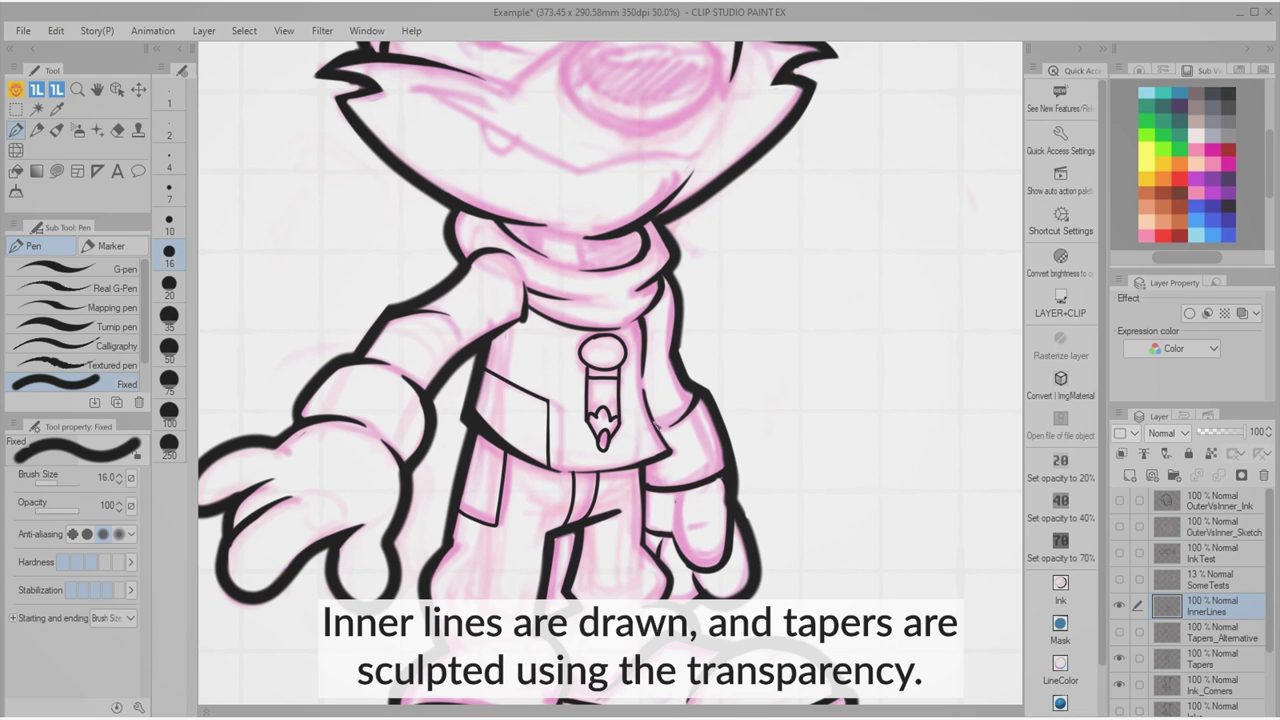
# Refine the inner lines around the jacket and sleeve, alternating between ink and transparent colour.
pyautogui.press('c')
pyautogui.moveTo(712, 418)
pyautogui.mouseDown()
pyautogui.moveTo(620, 386)
pyautogui.moveTo(615, 370)
pyautogui.mouseUp()
pyautogui.press('c')
pyautogui.press('c')
pyautogui.moveTo(625, 327); pyautogui.dragTo(656, 339)
pyautogui.press('c')
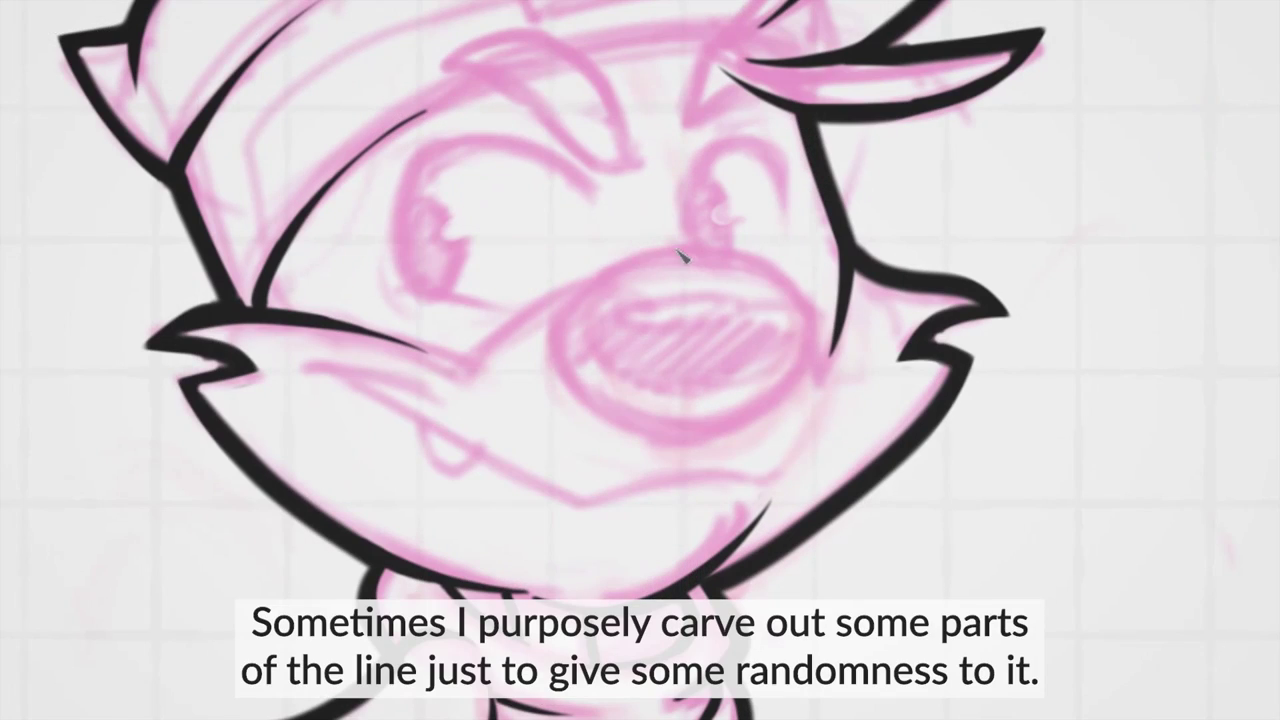
# Ink the character's nose outline, its oval highlight and the muzzle lines beside the nose.
pyautogui.moveTo(615, 258)
pyautogui.mouseDown()
pyautogui.moveTo(770, 420)
pyautogui.moveTo(628, 275)
pyautogui.mouseUp()
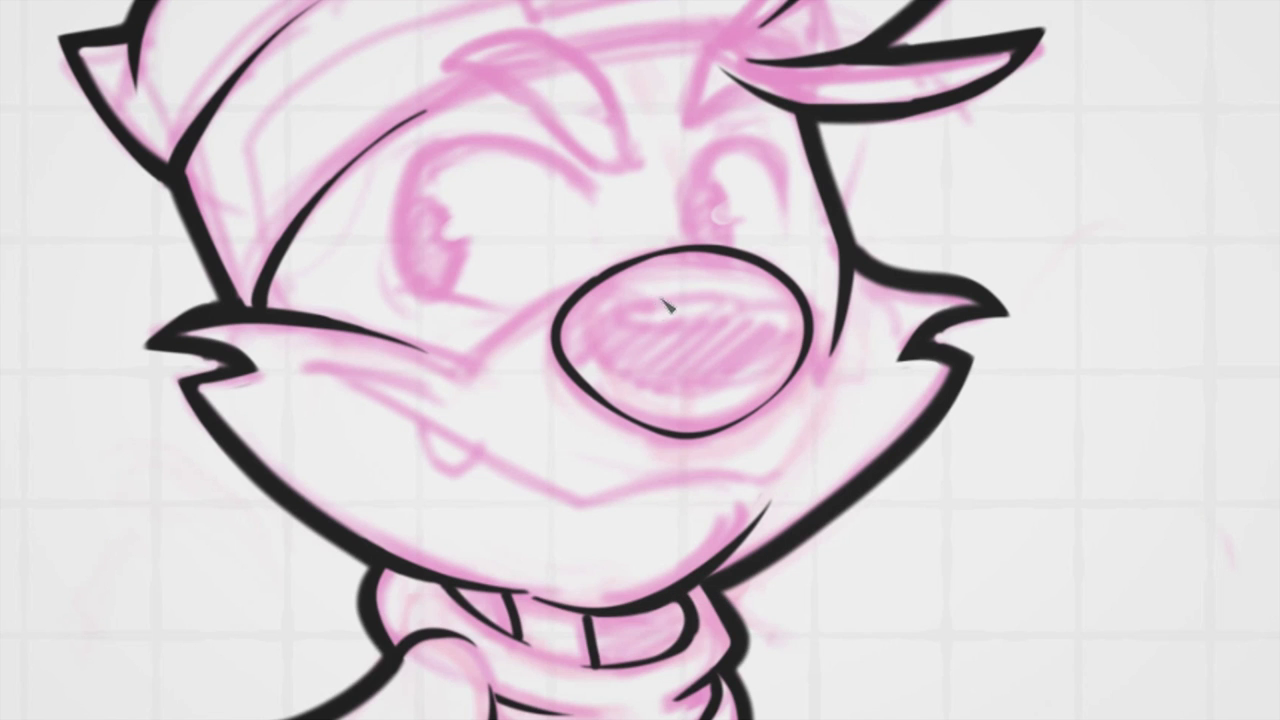
pyautogui.moveTo(663, 299)
pyautogui.mouseDown()
pyautogui.moveTo(745, 308)
pyautogui.moveTo(640, 296)
pyautogui.mouseUp()
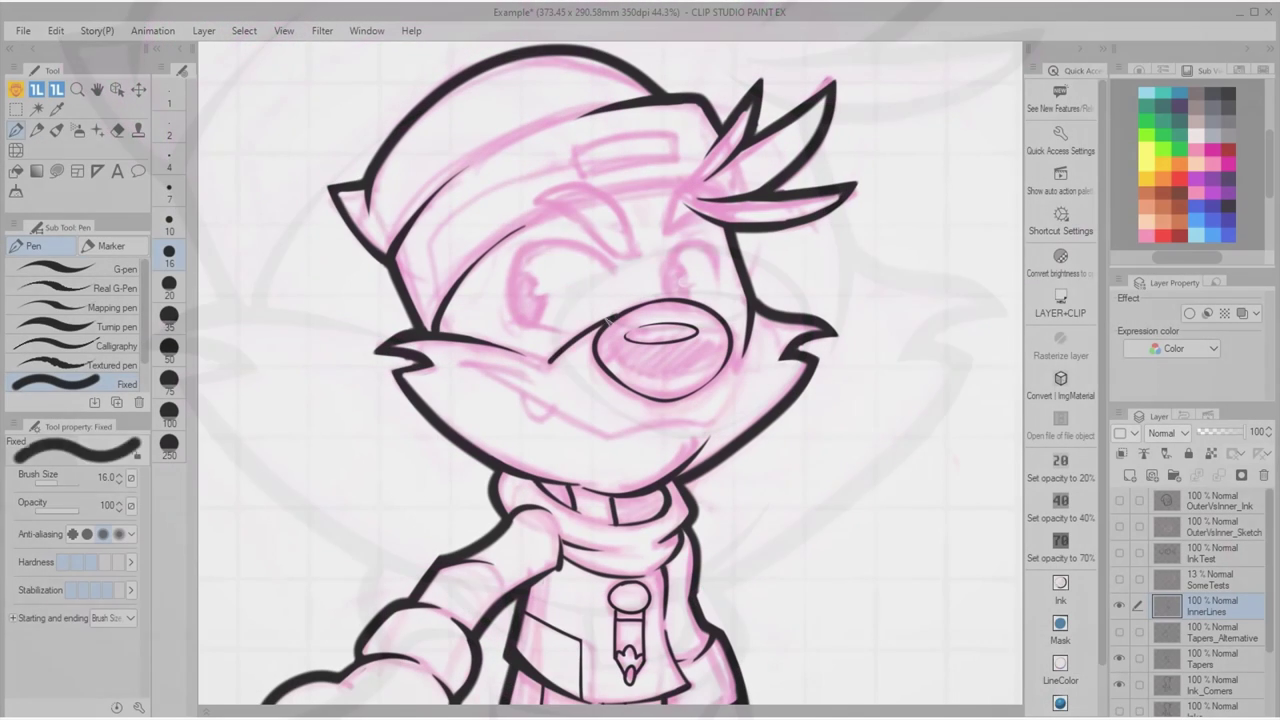
pyautogui.moveTo(732, 330); pyautogui.dragTo(740, 376)
pyautogui.hotkey('ctrl', 'z')
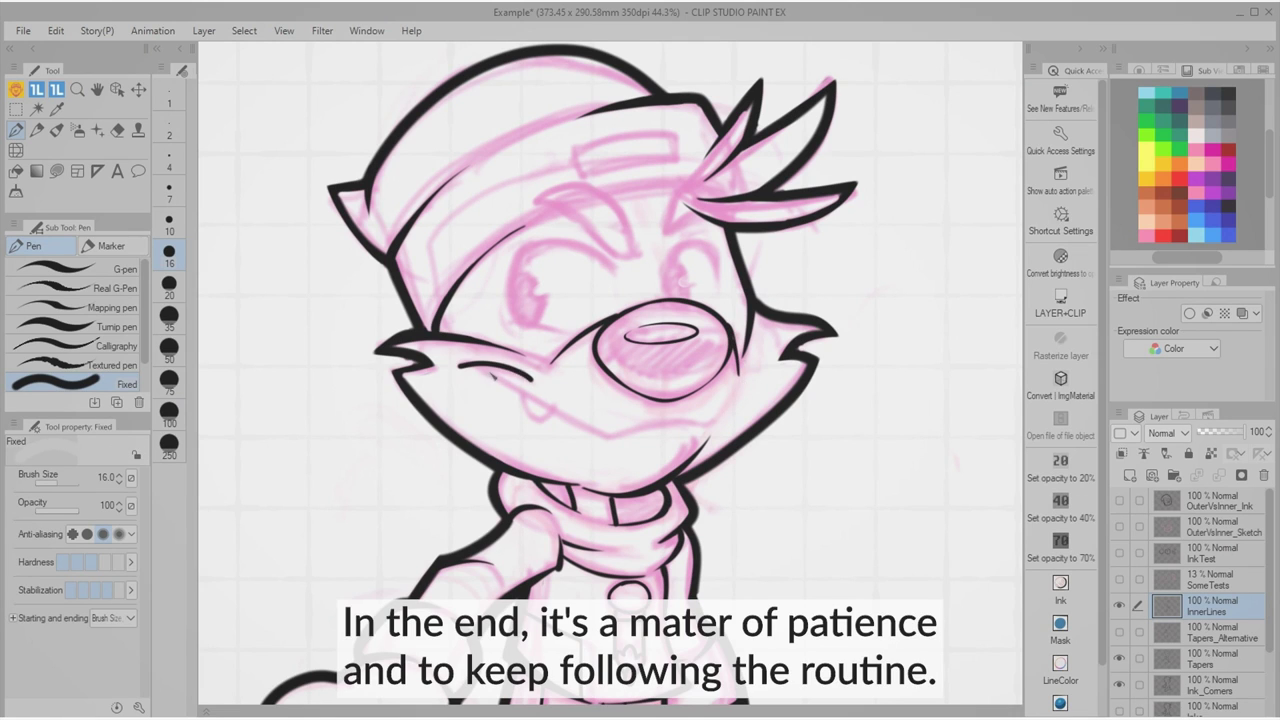
# Ink the character's mouth with its fang, the eyebrows and the eye outlines at brush size 16.
pyautogui.moveTo(480, 367)
pyautogui.mouseDown()
pyautogui.moveTo(606, 435)
pyautogui.moveTo(706, 426)
pyautogui.moveTo(754, 375)
pyautogui.mouseUp()
pyautogui.moveTo(739, 385); pyautogui.dragTo(777, 370)
pyautogui.moveTo(518, 396); pyautogui.dragTo(549, 413)
pyautogui.moveTo(682, 186); pyautogui.dragTo(606, 197)
pyautogui.moveTo(534, 202); pyautogui.dragTo(636, 256)
pyautogui.moveTo(614, 270); pyautogui.dragTo(520, 328)
# Ink the inner lines of the hat's brim and the curve between the hat and the cheek.
pyautogui.press('e')
pyautogui.press('p')
pyautogui.moveTo(418, 218)
pyautogui.mouseDown()
pyautogui.moveTo(532, 130)
pyautogui.moveTo(678, 158)
pyautogui.mouseUp()
pyautogui.moveTo(440, 330); pyautogui.dragTo(519, 228)
pyautogui.scroll(-1, 610, 373)
pyautogui.moveTo(775, 690); pyautogui.dragTo(761, 508)
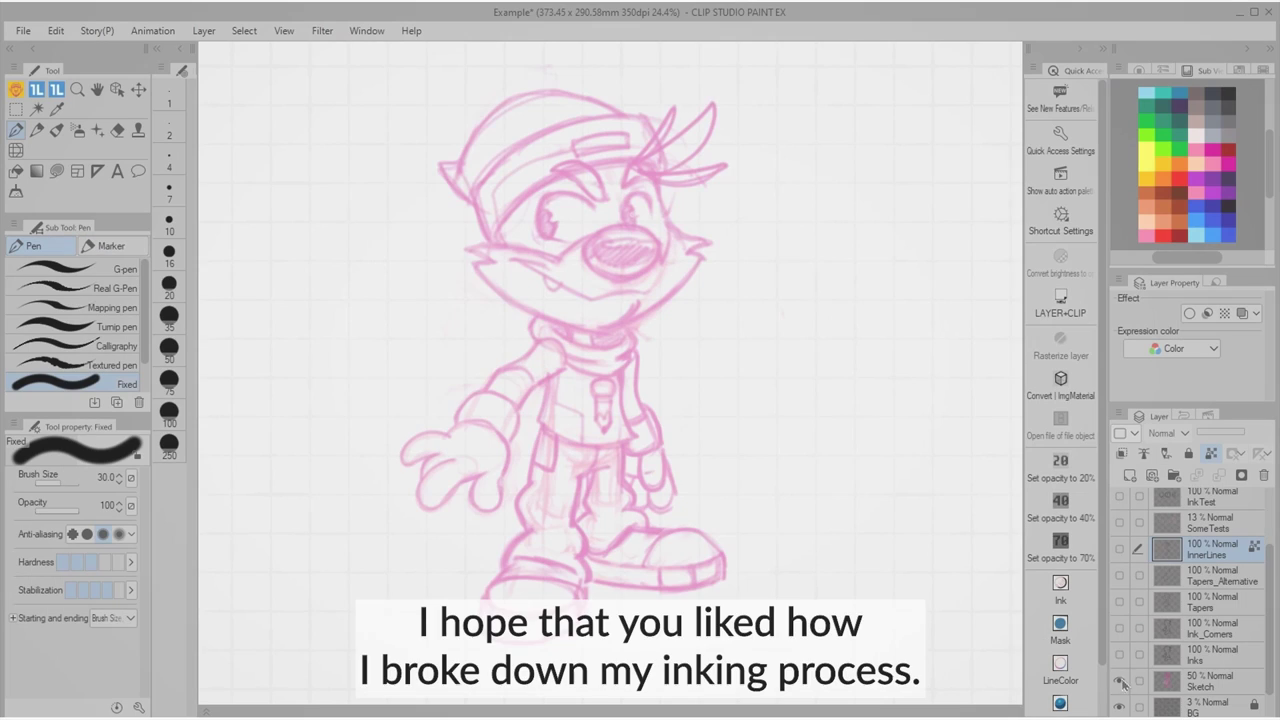
# Show the Ink_Corners, Tapers and InnerLines layers and hide the Sketch layer.
pyautogui.click(1120, 655)
pyautogui.click(1120, 655)
pyautogui.click(1120, 628)
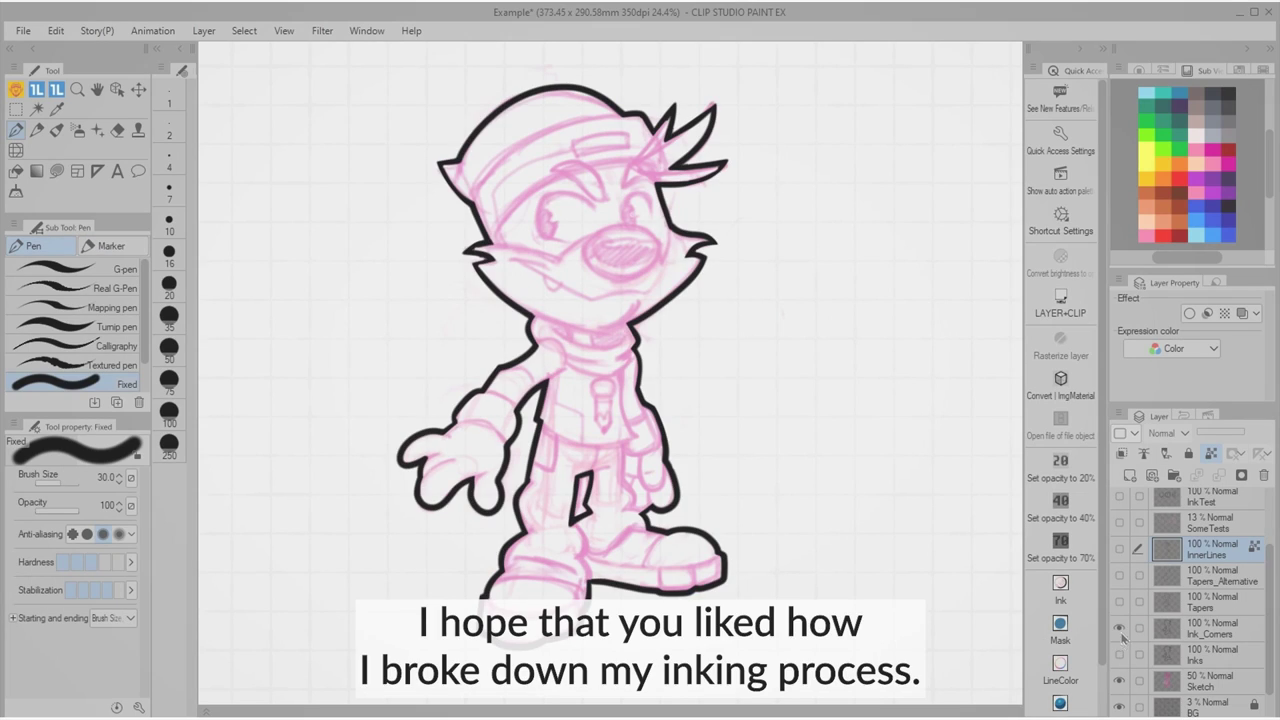
pyautogui.click(1120, 549)
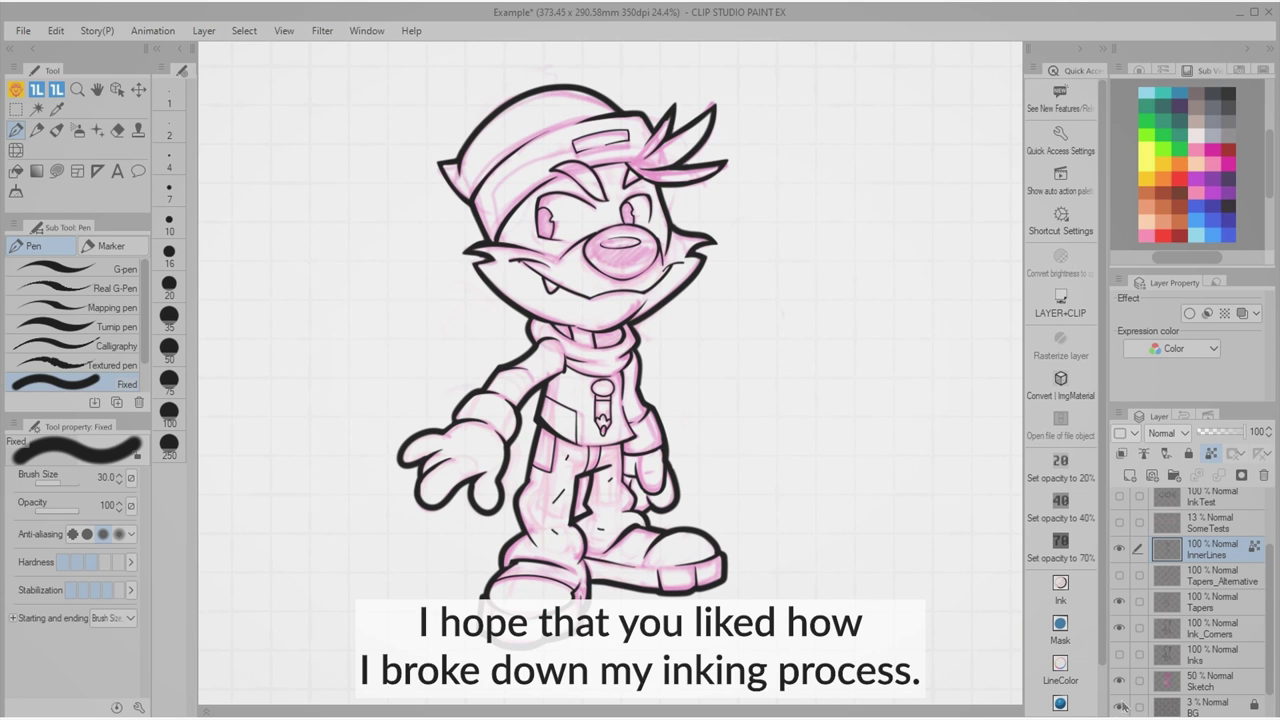
pyautogui.click(1120, 681)
pyautogui.moveTo(618, 173); pyautogui.dragTo(740, 180)
pyautogui.moveTo(793, 630); pyautogui.dragTo(766, 186)
pyautogui.scroll(-3, 734, 523)
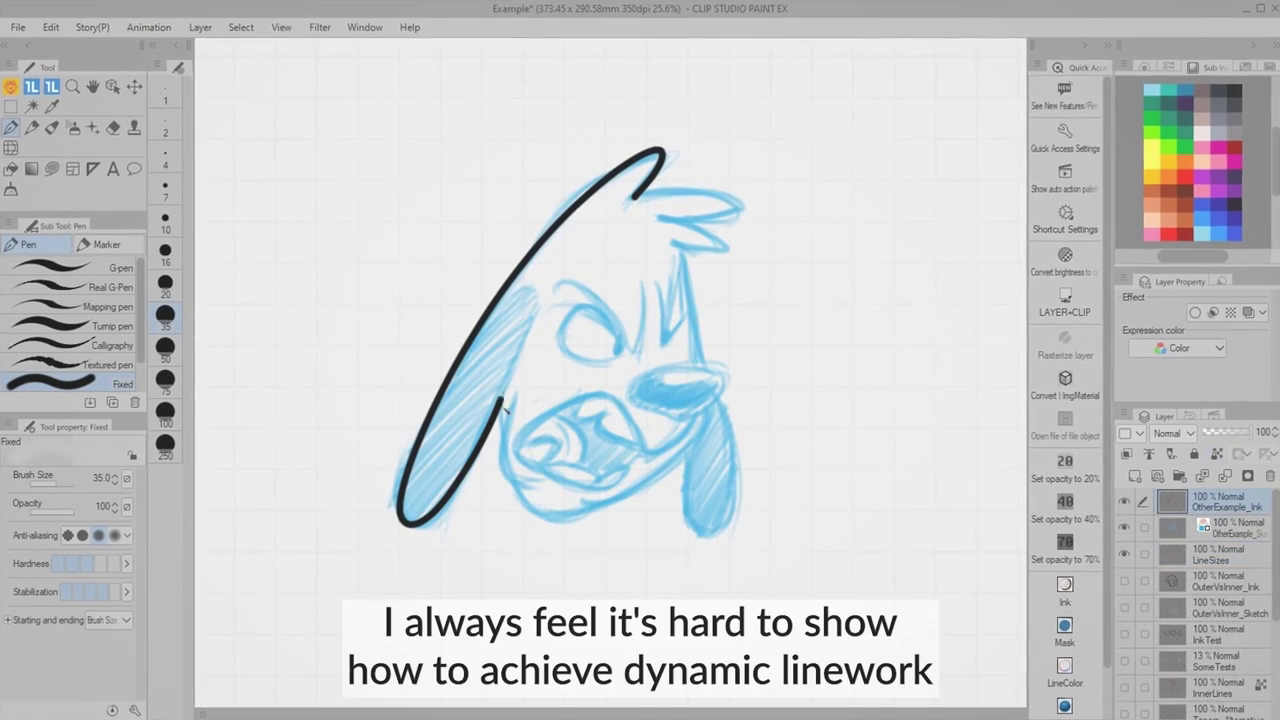
# Ink the dog head's outer contour on the OtherExample_Ink layer at brush size 35 and taper the hair tufts.
pyautogui.moveTo(537, 516)
pyautogui.mouseDown()
pyautogui.moveTo(602, 507)
pyautogui.moveTo(690, 456)
pyautogui.moveTo(736, 523)
pyautogui.moveTo(687, 243)
pyautogui.moveTo(699, 212)
pyautogui.moveTo(658, 183)
pyautogui.moveTo(752, 182)
pyautogui.moveTo(724, 231)
pyautogui.mouseUp()
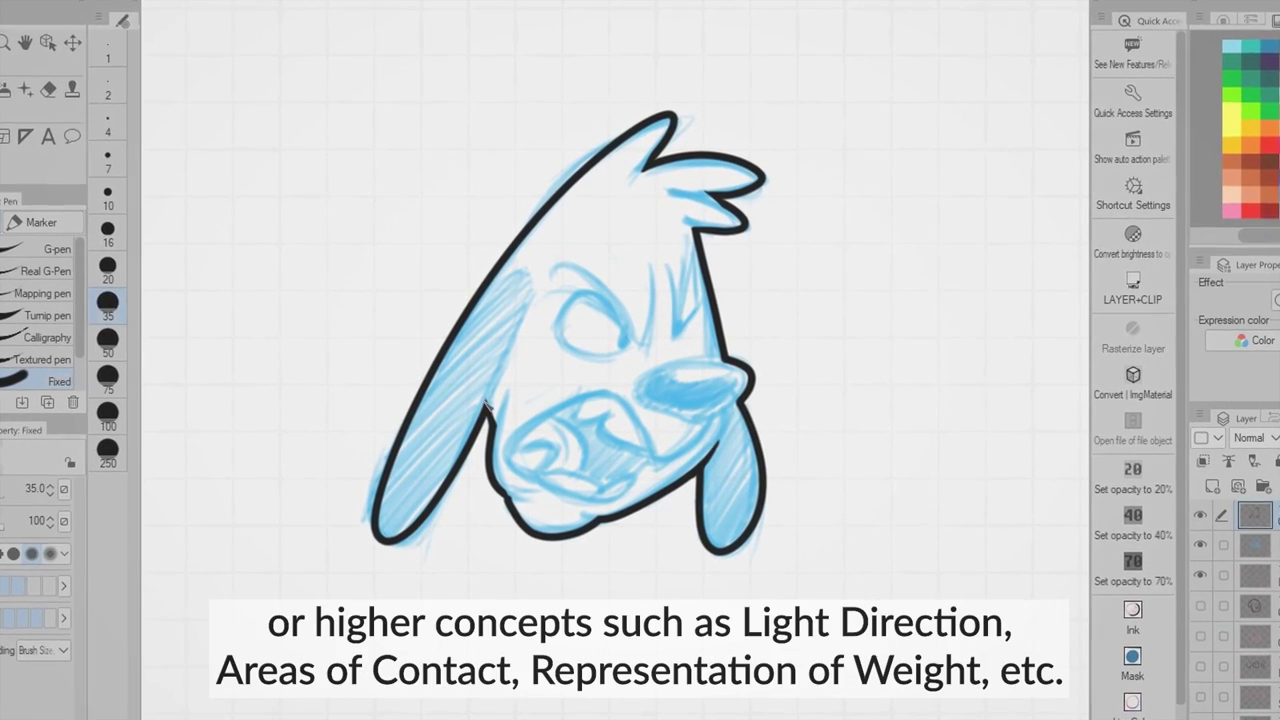
pyautogui.moveTo(665, 181); pyautogui.dragTo(700, 186)
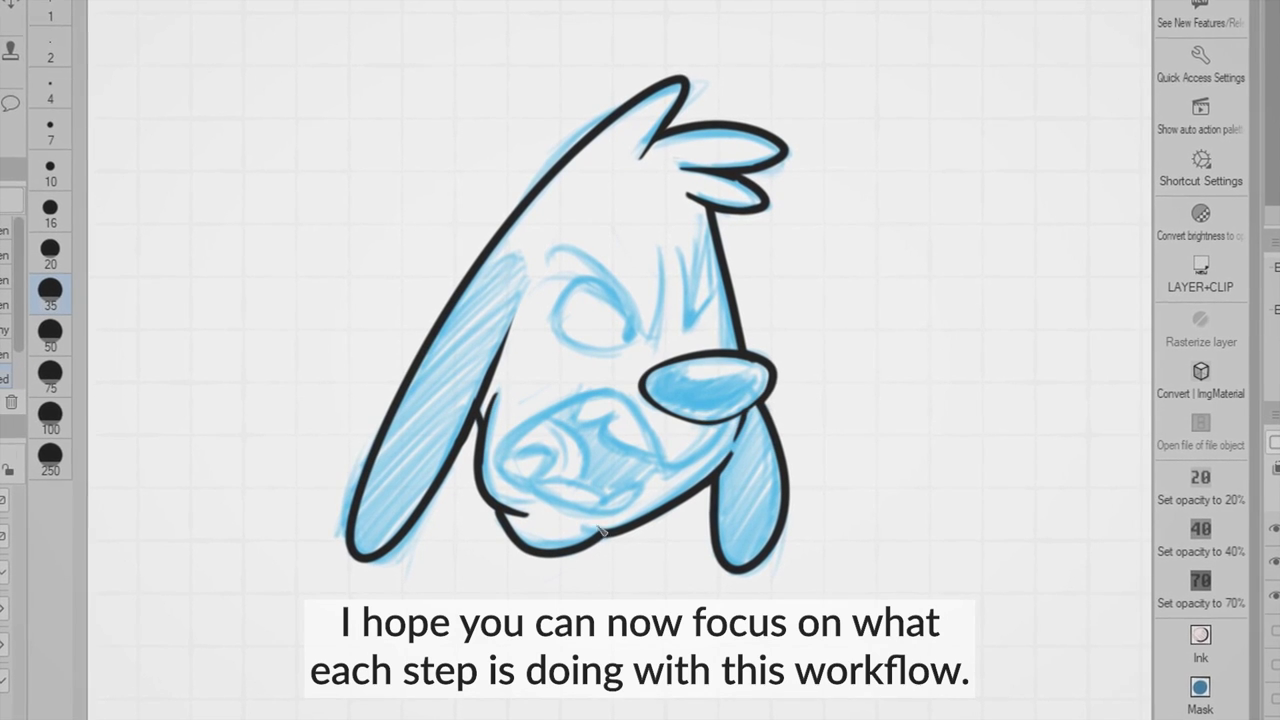
# Ink the dog's open mouth and its teeth at brush size 16.
pyautogui.moveTo(597, 402)
pyautogui.mouseDown()
pyautogui.moveTo(666, 474)
pyautogui.moveTo(727, 424)
pyautogui.mouseUp()
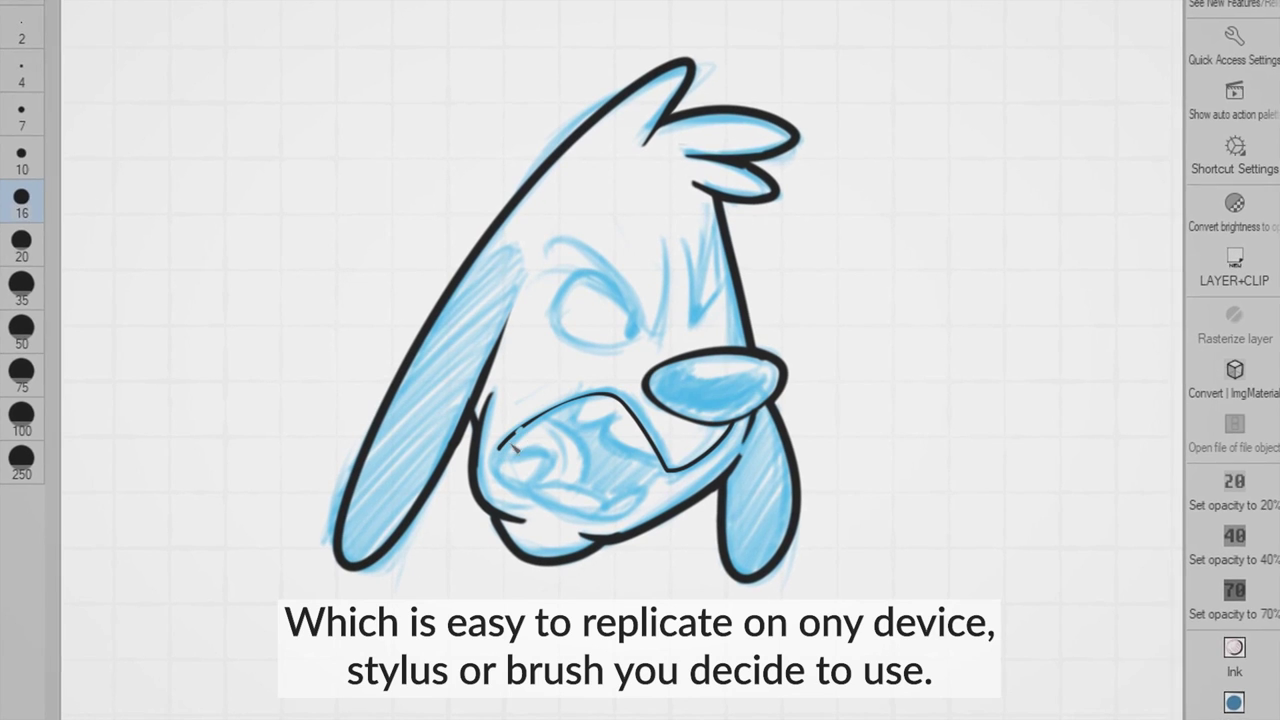
pyautogui.moveTo(502, 450)
pyautogui.mouseDown()
pyautogui.moveTo(549, 508)
pyautogui.moveTo(630, 510)
pyautogui.mouseUp()
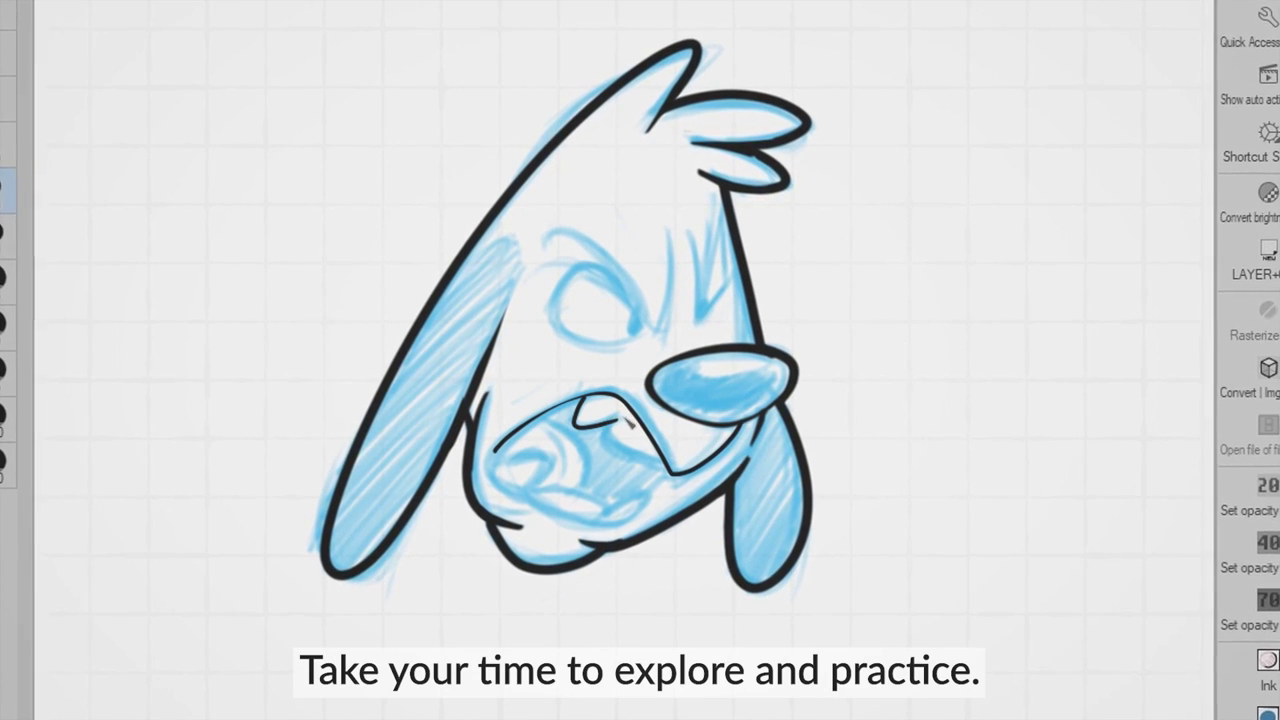
pyautogui.moveTo(495, 453); pyautogui.dragTo(624, 520)
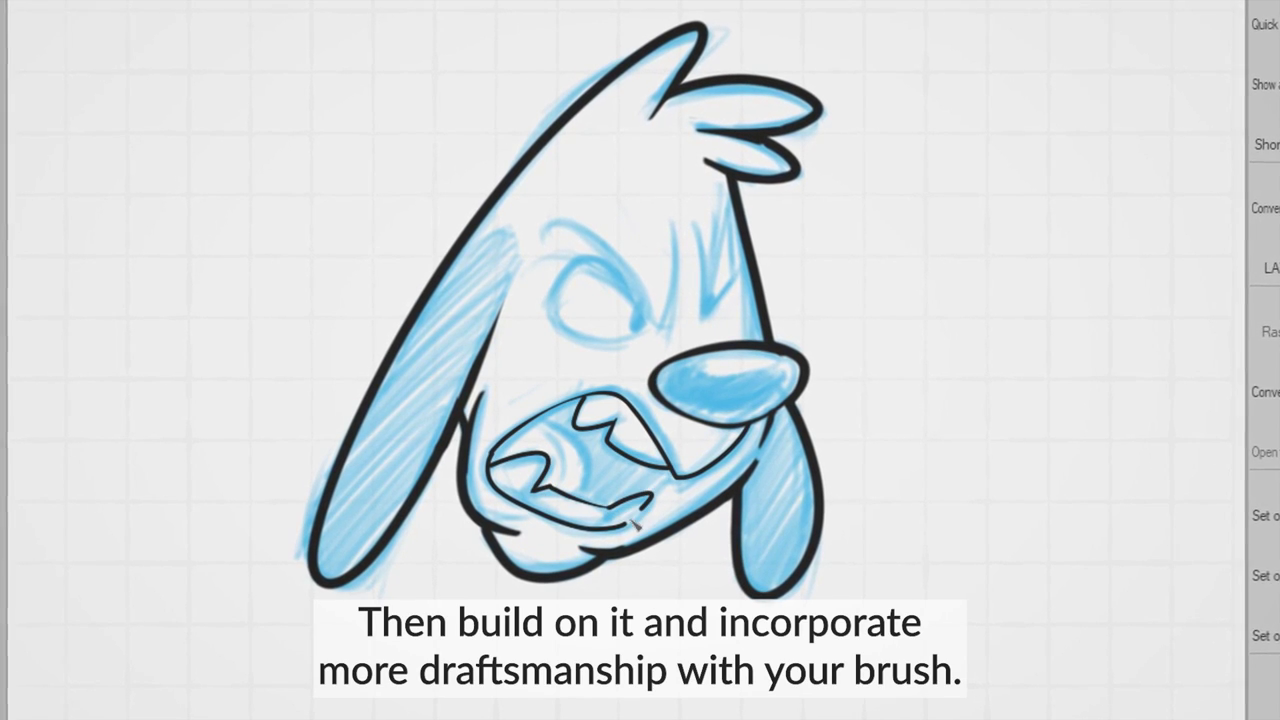
# Ink the dog's tongue and its angry brow with the frown lines above the nose.
pyautogui.moveTo(526, 428); pyautogui.dragTo(563, 452)
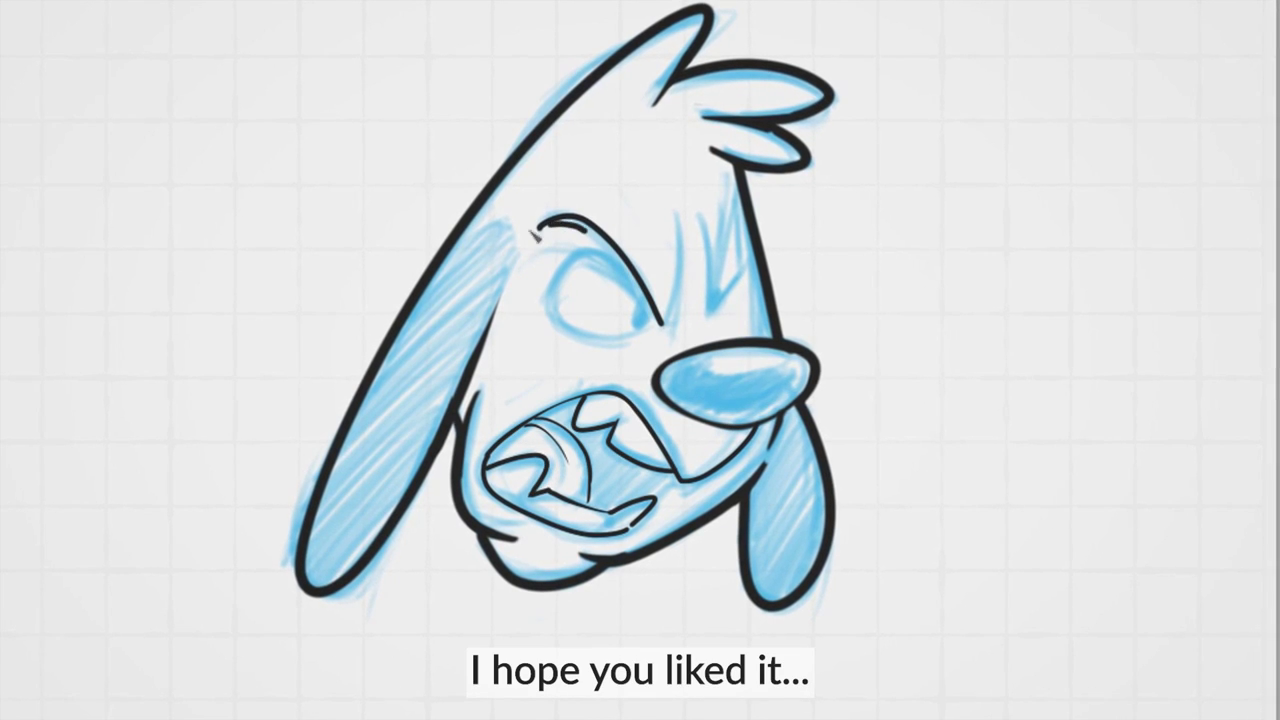
pyautogui.moveTo(685, 223); pyautogui.dragTo(661, 322)
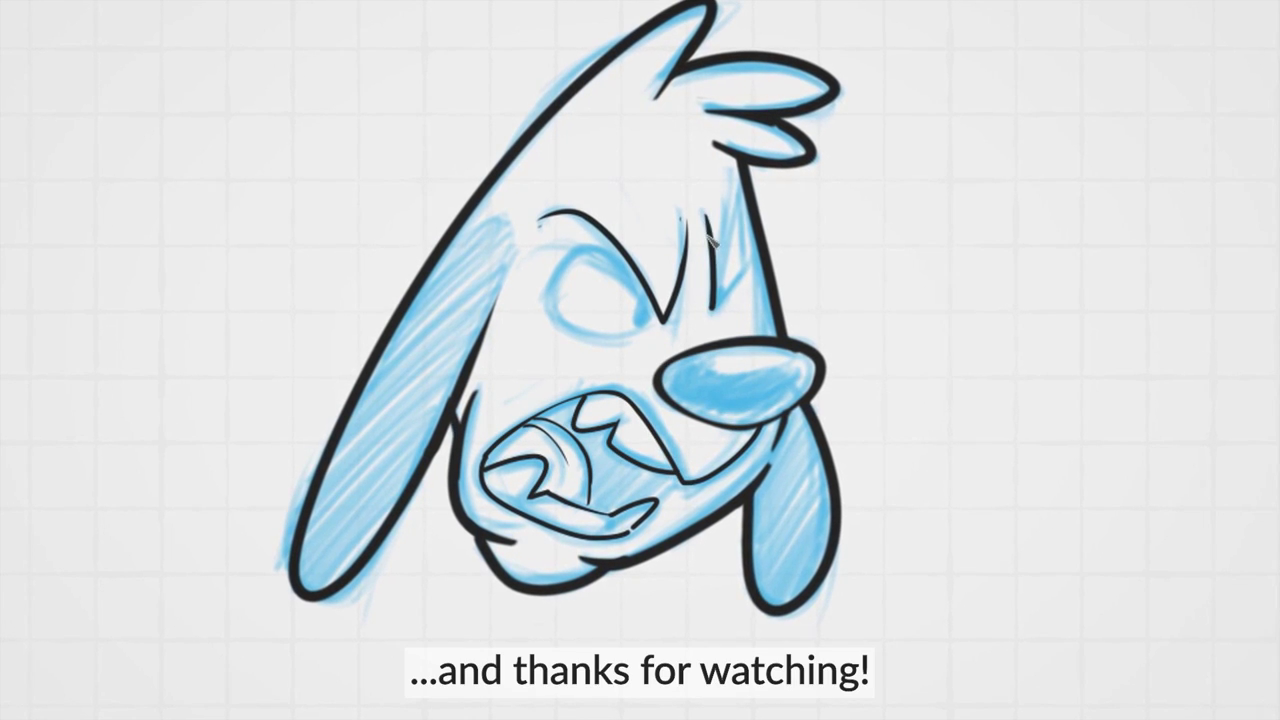